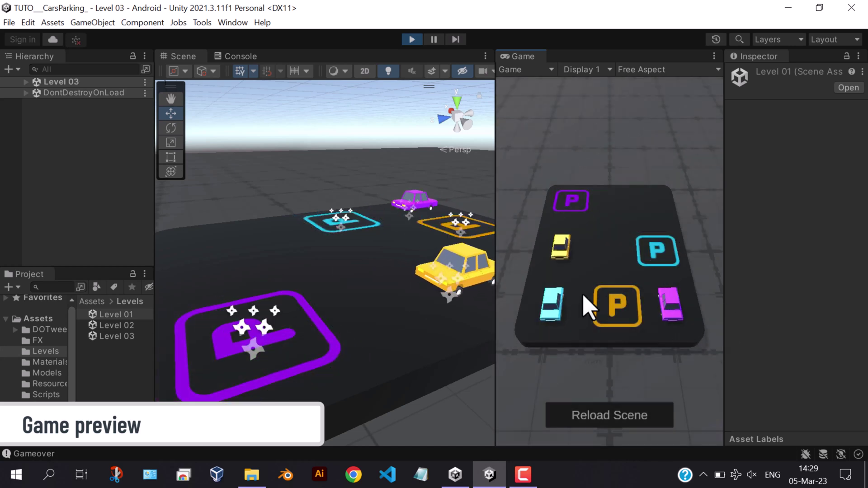
- Play-test Level 03 by drawing routes from the yellow, cyan and purple cars to their matching parking spots
mouse_move(558, 290)
mouse_down()
mouse_move(602, 264)
mouse_move(616, 238)
mouse_move(595, 209)
mouse_move(577, 206)
mouse_up()
mouse_move(556, 307)
mouse_down()
mouse_move(595, 297)
mouse_move(554, 283)
mouse_move(650, 265)
mouse_up()
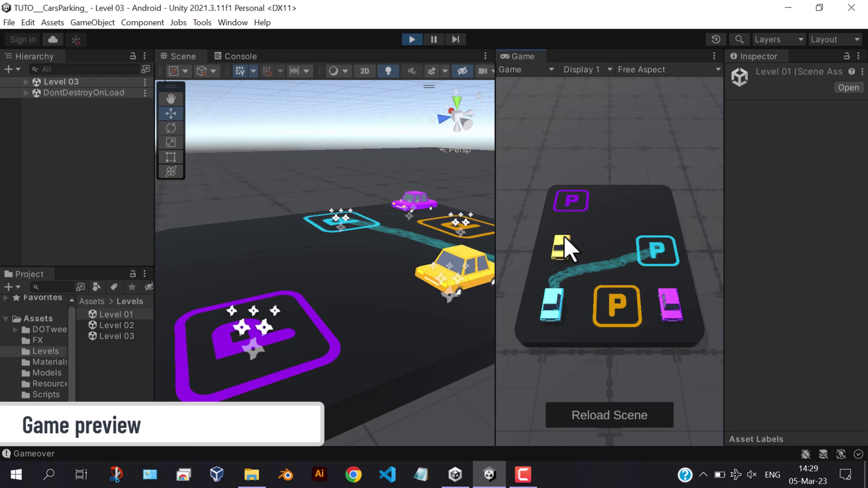
mouse_move(564, 247)
mouse_down()
mouse_move(601, 214)
mouse_move(610, 231)
mouse_move(618, 316)
mouse_up()
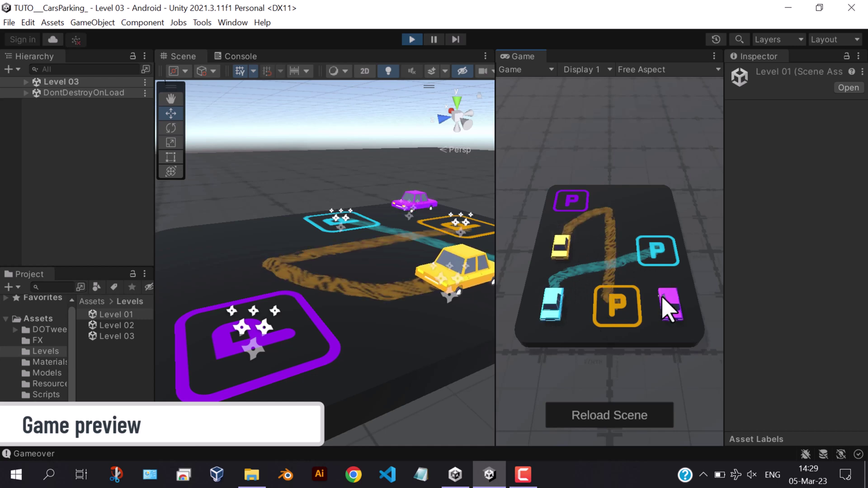
mouse_move(668, 308)
mouse_down()
mouse_move(634, 274)
mouse_move(593, 267)
mouse_move(569, 228)
mouse_move(570, 202)
mouse_up()
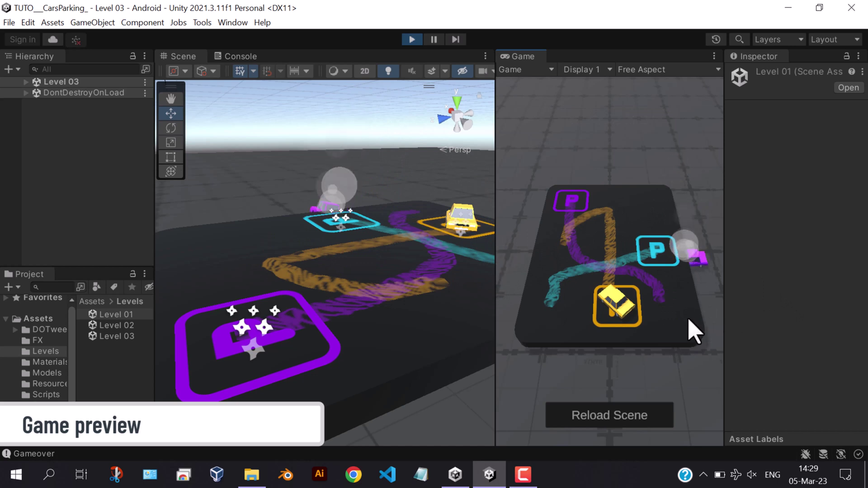
mouse_move(560, 248)
mouse_down()
mouse_move(594, 233)
mouse_move(609, 243)
mouse_move(615, 300)
mouse_up()
mouse_move(560, 300)
mouse_down()
mouse_move(546, 249)
mouse_move(570, 226)
mouse_move(634, 228)
mouse_move(659, 254)
mouse_up()
mouse_move(669, 300)
mouse_down()
mouse_move(624, 272)
mouse_move(593, 272)
mouse_move(568, 236)
mouse_move(570, 203)
mouse_up()
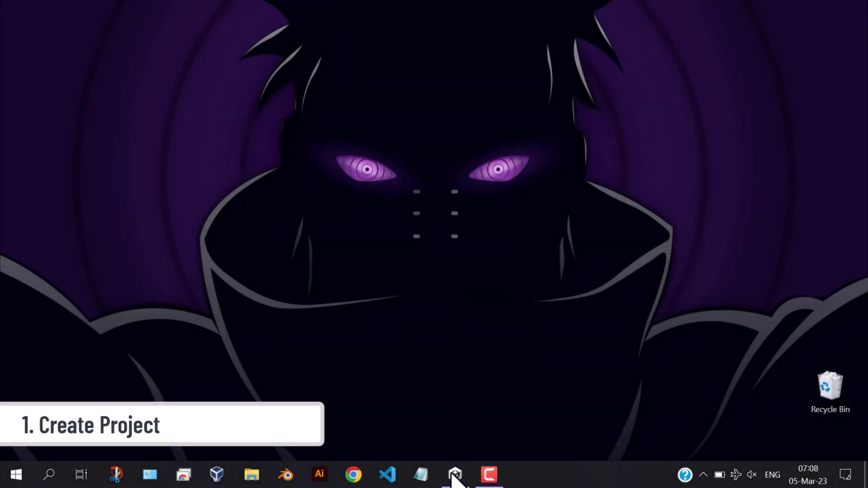
- Switch to Unity Hub and start a new project based on the 3D (URP) template
click(454, 474)
click(722, 83)
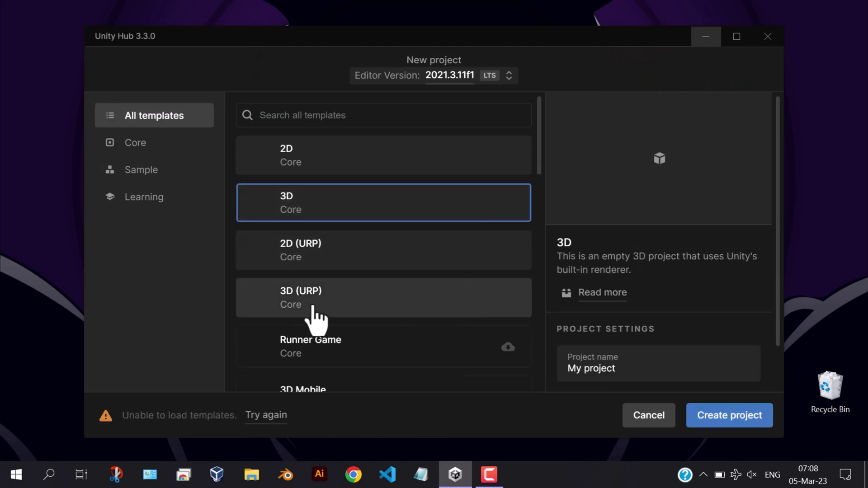
click(312, 308)
- Name the project TUTO_CarParking, create it, and minimize Unity Hub
scroll(637, 316, down, 2)
triple_click(611, 318)
text(TUTO)
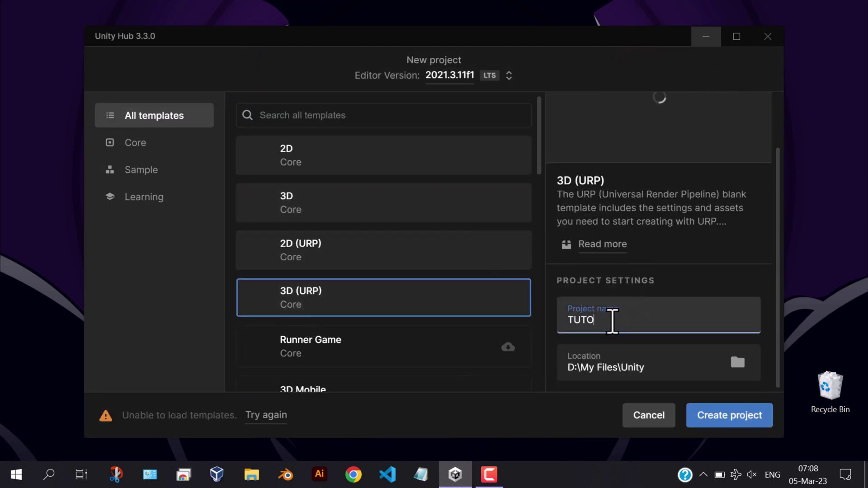
text(_CarParking)
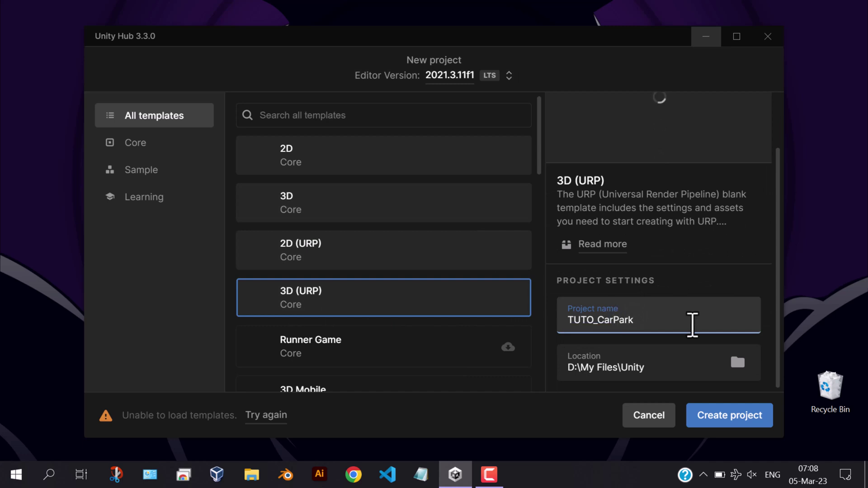
click(729, 417)
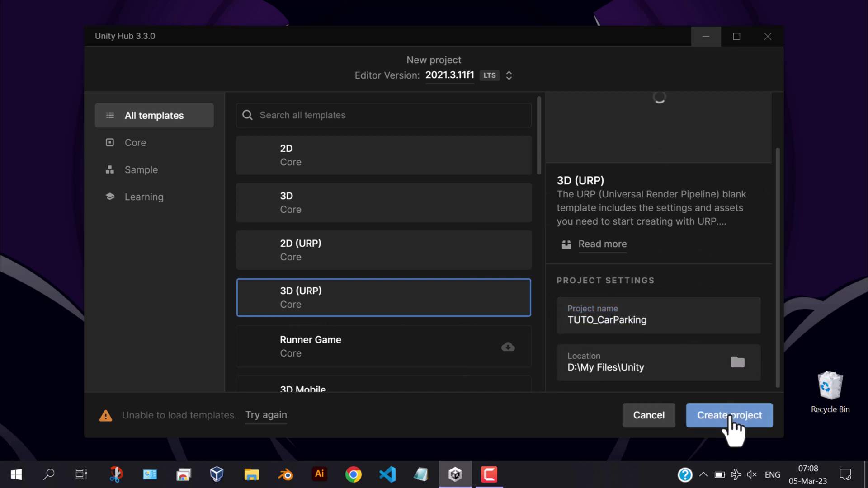
click(707, 36)
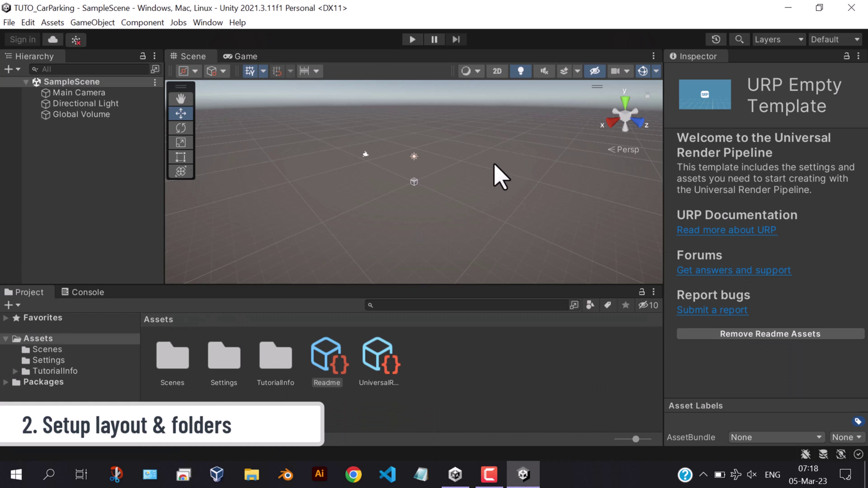
- Look through the Scenes, Settings and TutorialInfo folders and delete the TutorialInfo folder from the project assets
click(32, 351)
click(38, 361)
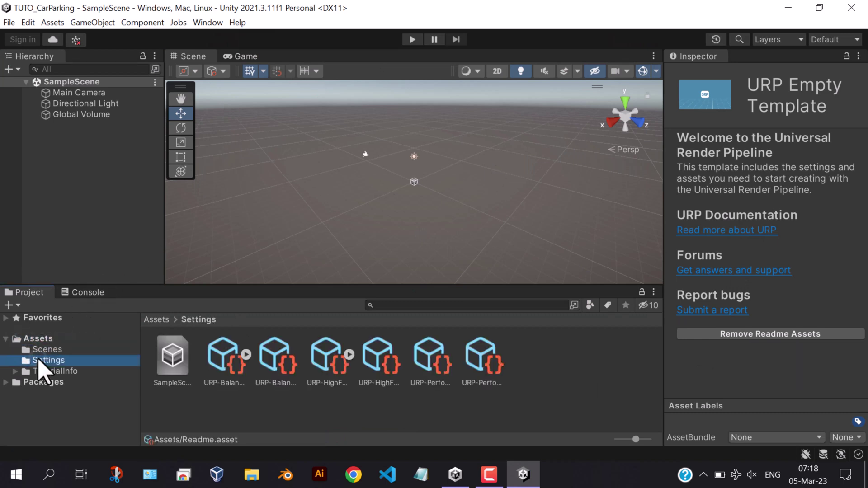
click(45, 371)
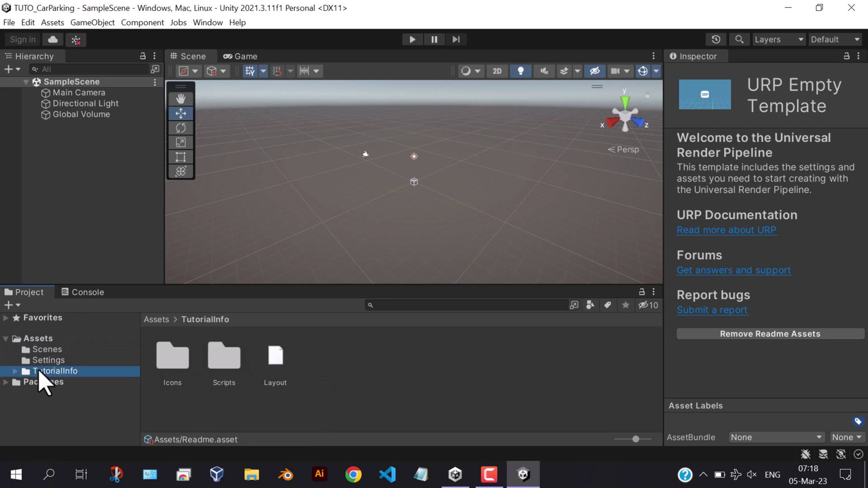
right_click(45, 380)
click(105, 94)
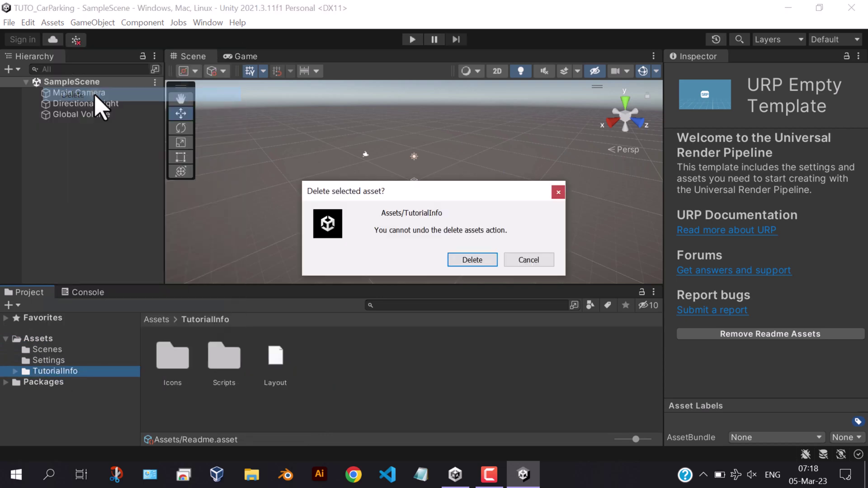
click(472, 260)
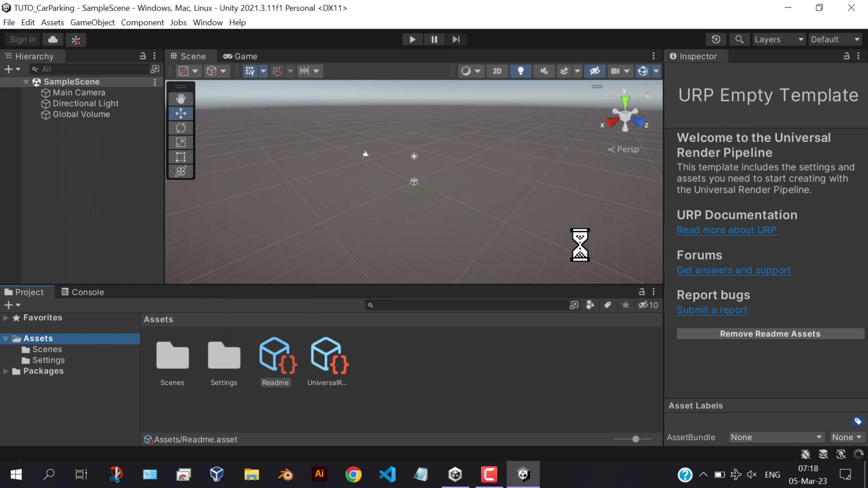
- Switch the editor to the saved Fav window layout
click(842, 40)
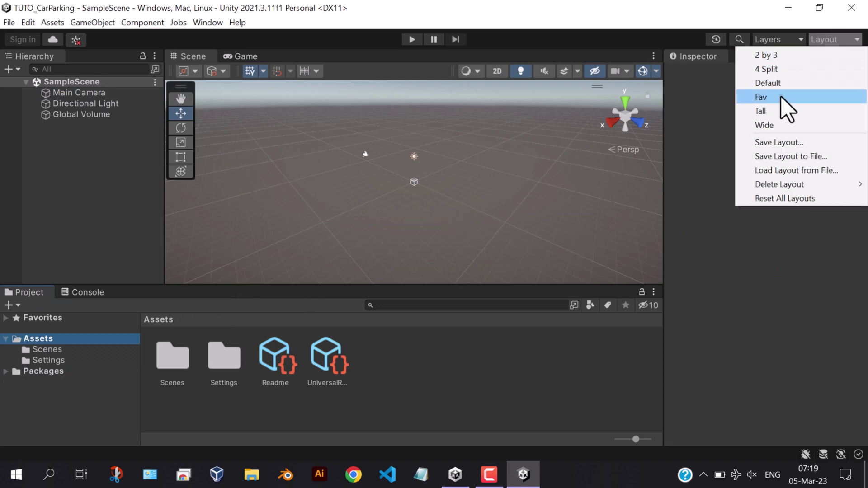
click(787, 109)
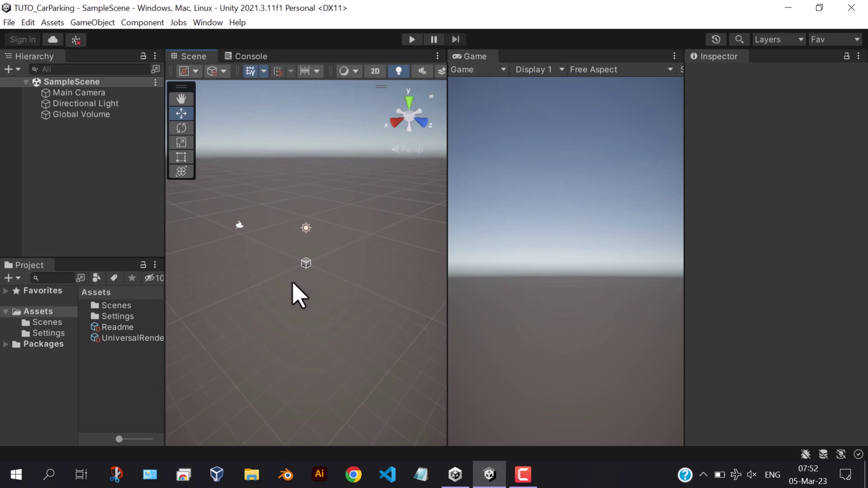
- Delete the Readme asset from the Assets folder
click(50, 314)
right_click(111, 328)
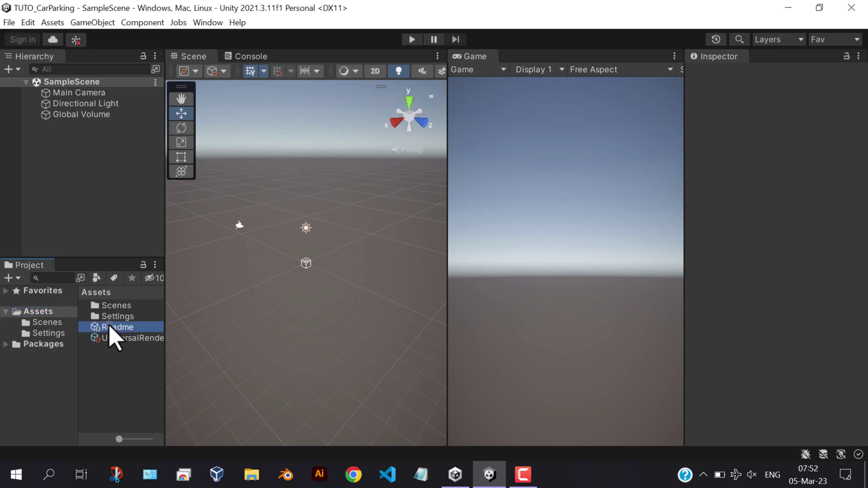
click(160, 190)
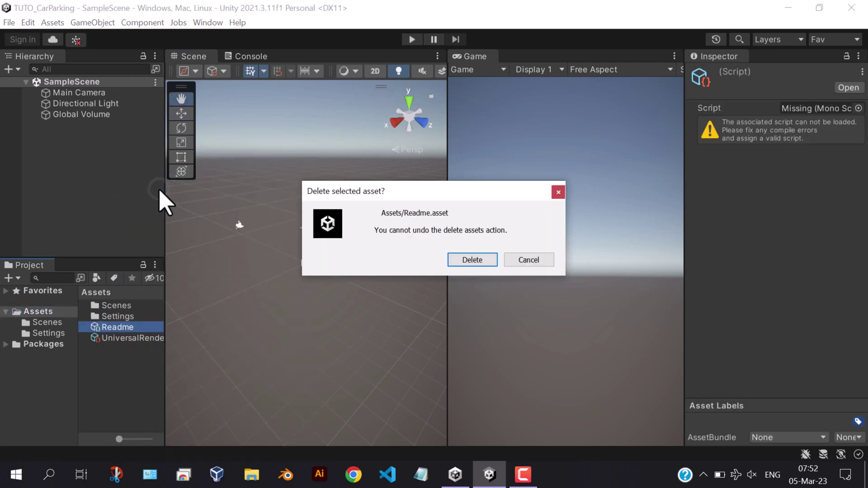
click(445, 259)
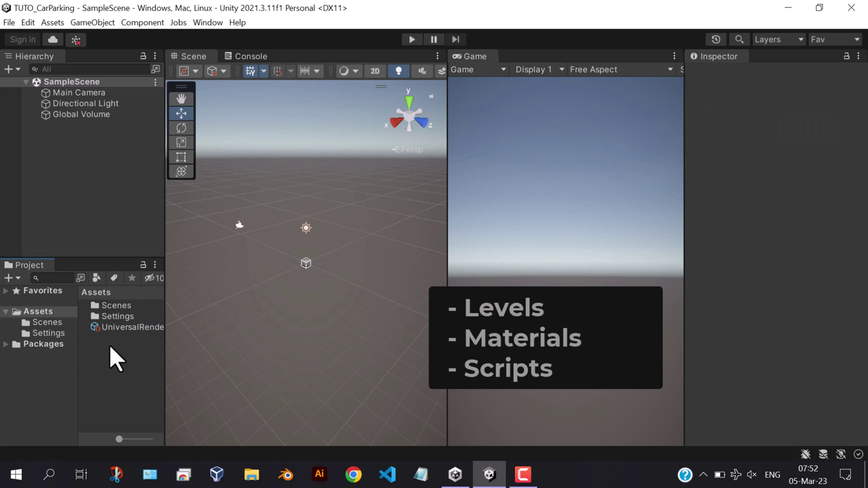
- Rename the Scenes folder as Levels
right_click(54, 323)
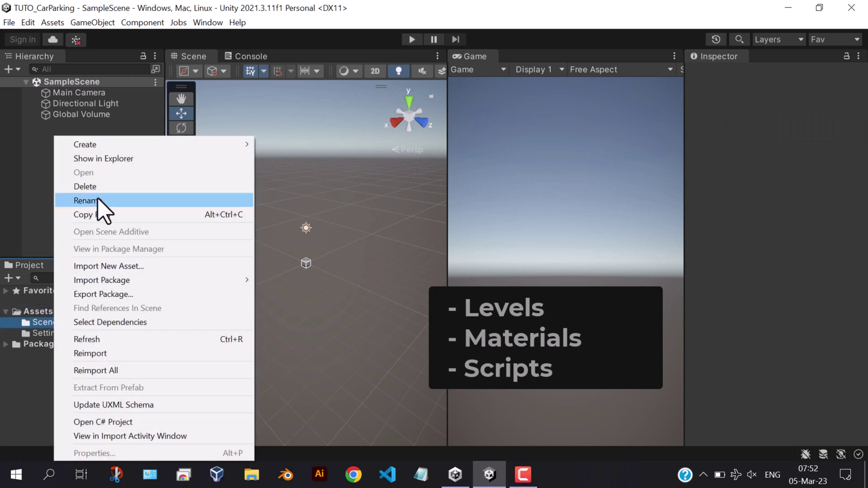
click(97, 200)
key(Return)
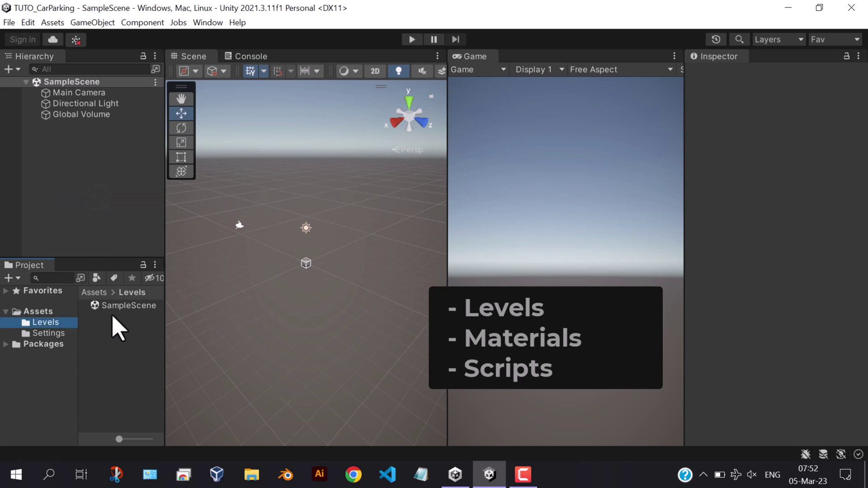
- Rename the SampleScene asset in the Levels folder as Level 01 and reload the open scene
click(116, 309)
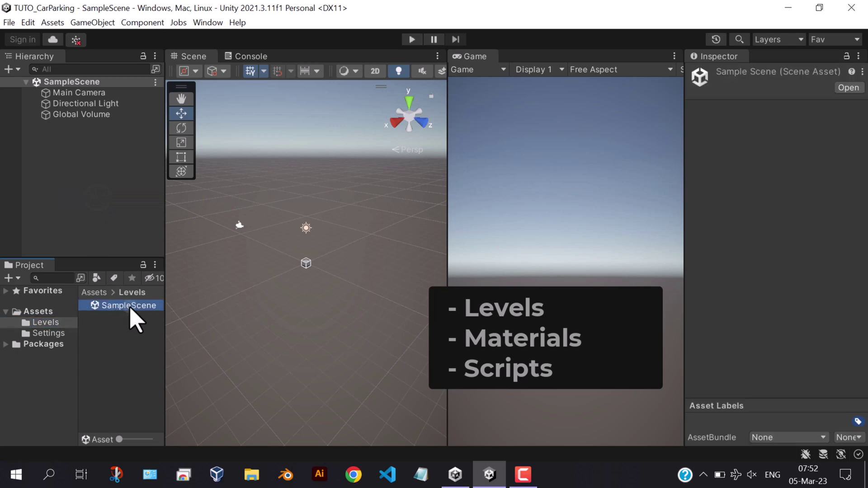
click(130, 309)
text(Level 01)
key(Return)
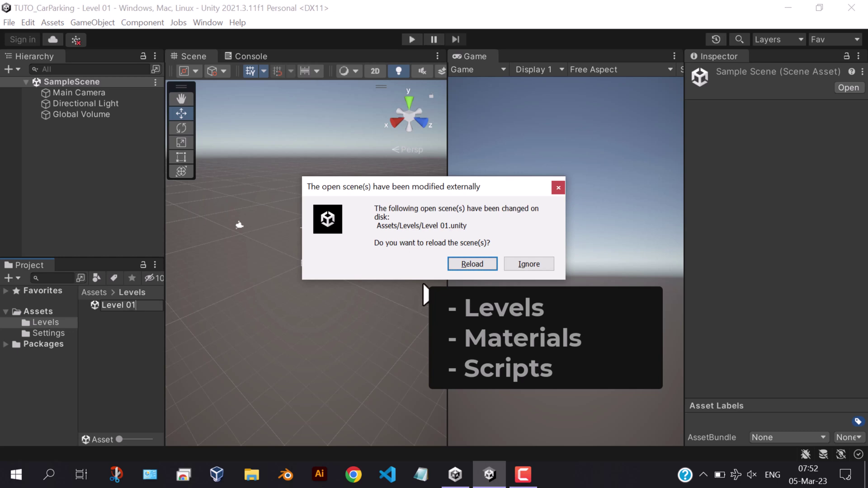
click(472, 264)
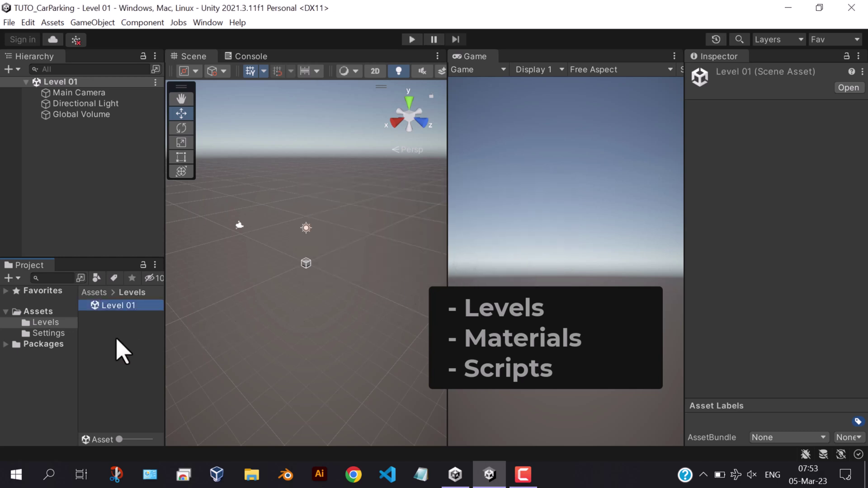
click(113, 322)
- Create a new folder named Materials inside Assets
right_click(53, 313)
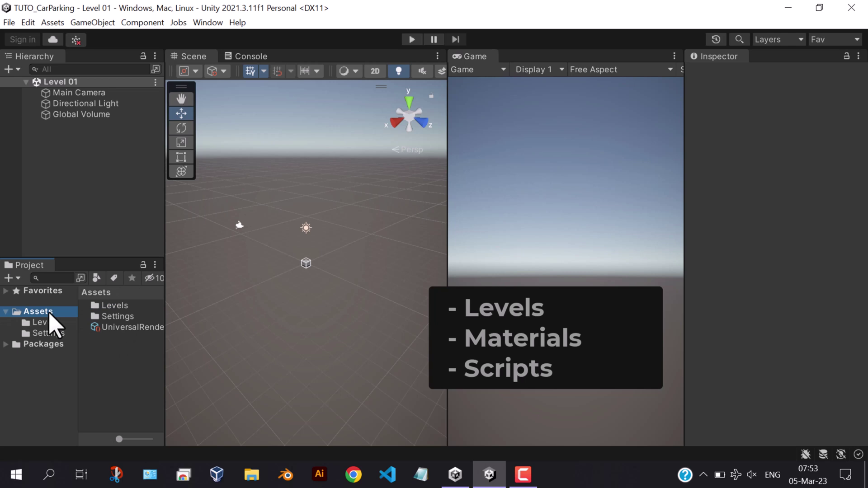
mouse_move(209, 144)
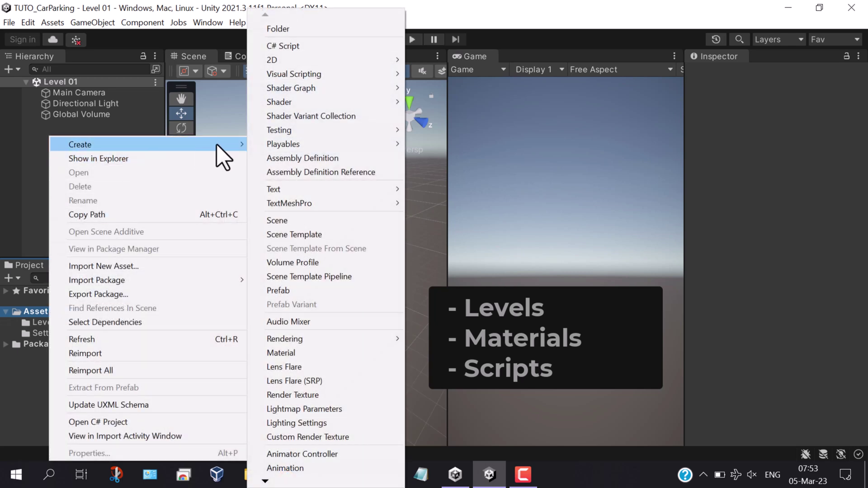
click(280, 30)
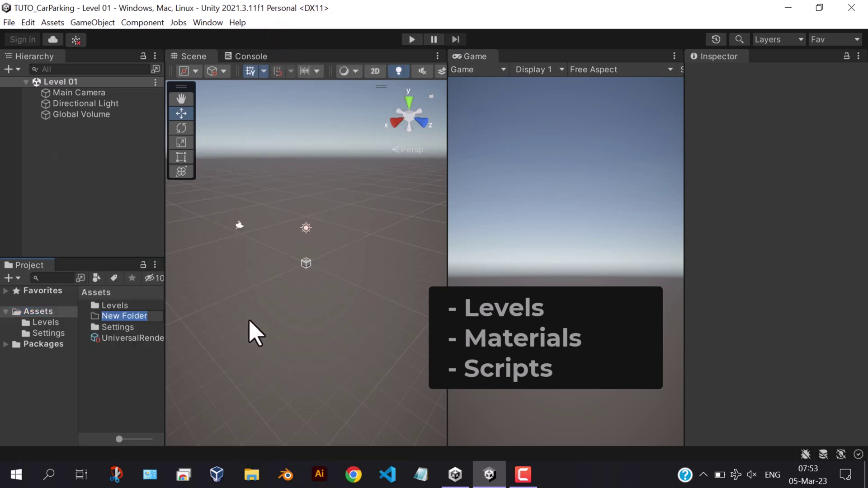
key(Return)
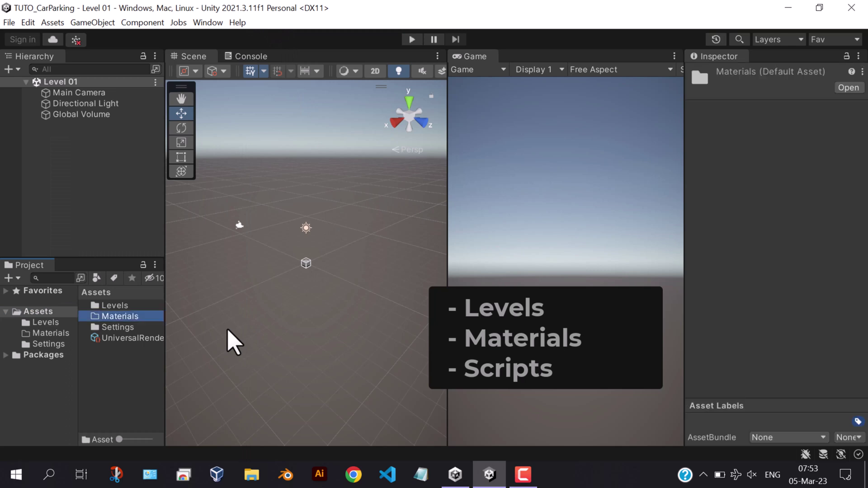
- Create a new folder named Scripts inside Assets
right_click(20, 312)
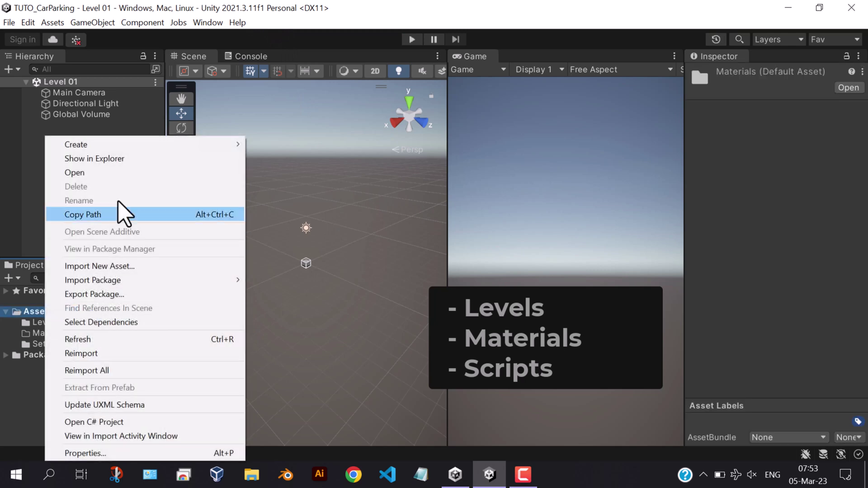
mouse_move(150, 146)
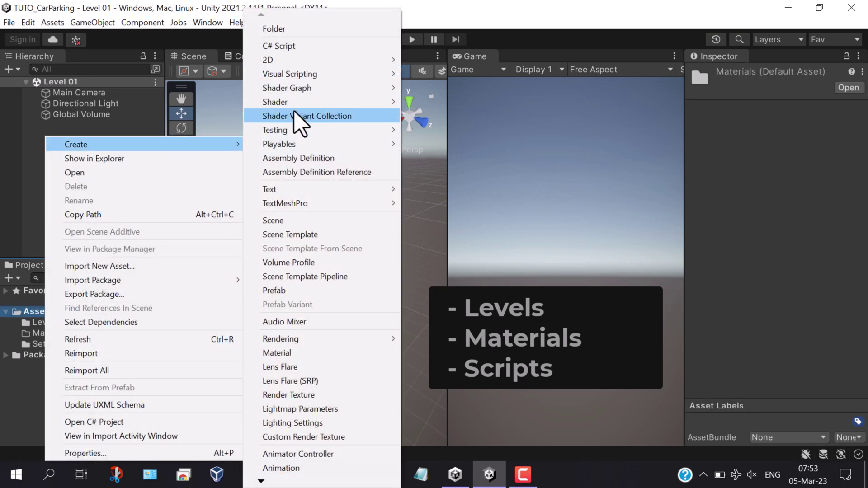
click(287, 29)
text(Scripts)
key(Return)
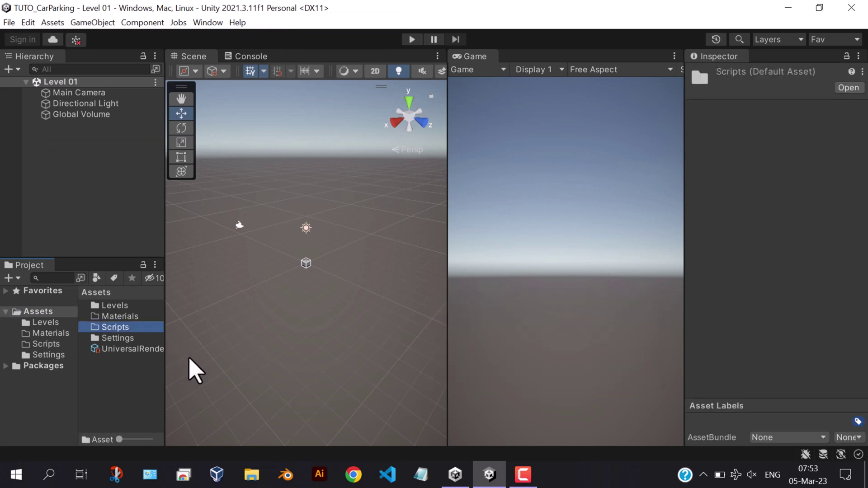
click(153, 403)
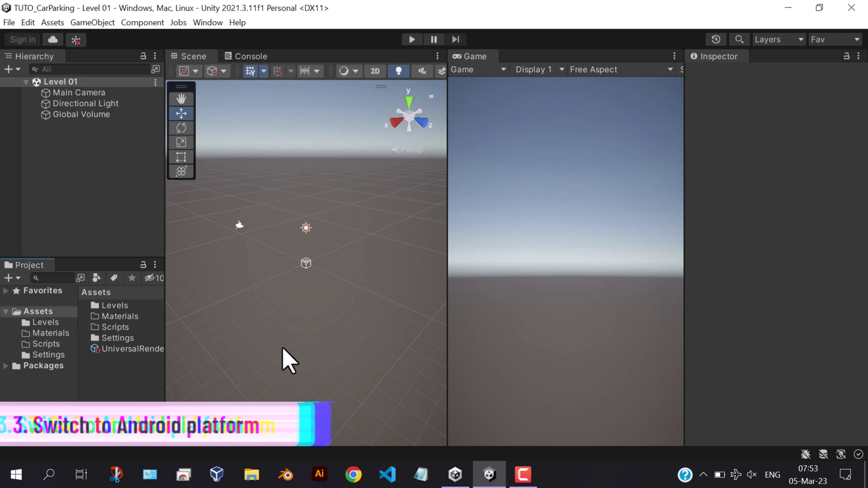
- Switch the project's target platform to Android in the build settings
click(8, 23)
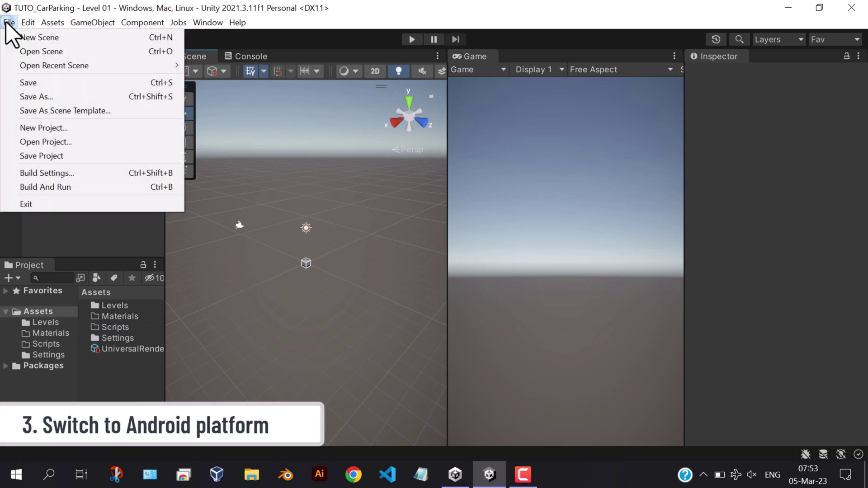
click(50, 174)
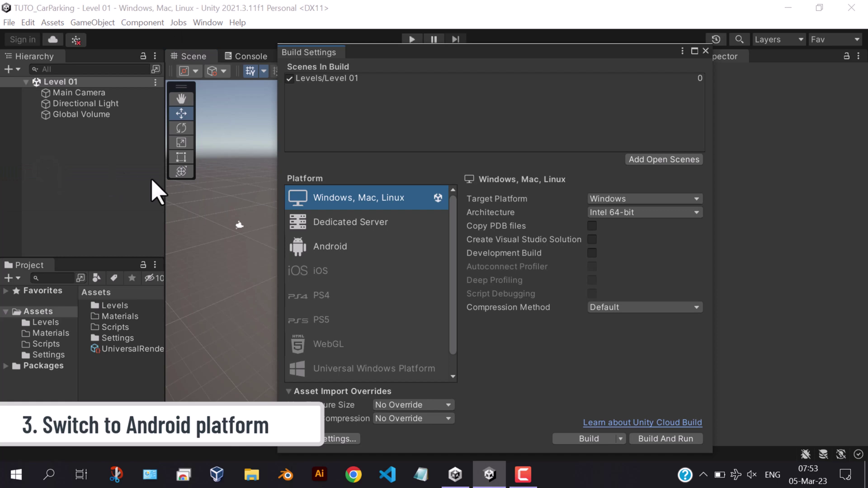
click(343, 252)
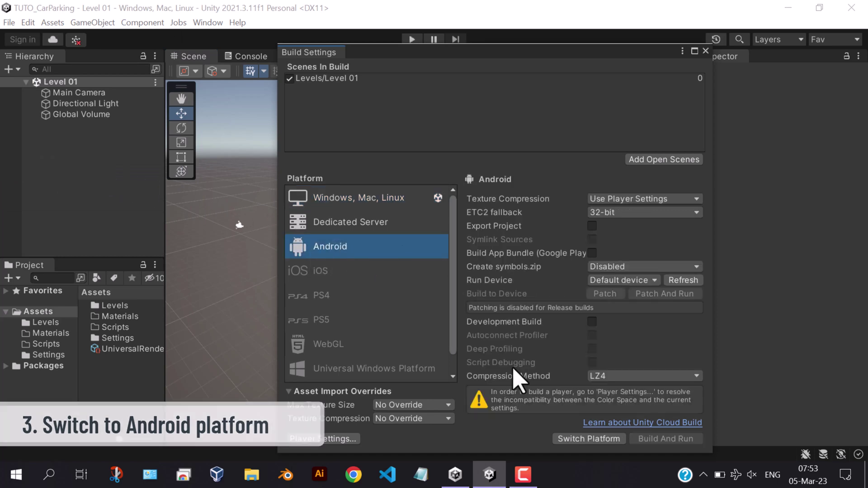
click(588, 439)
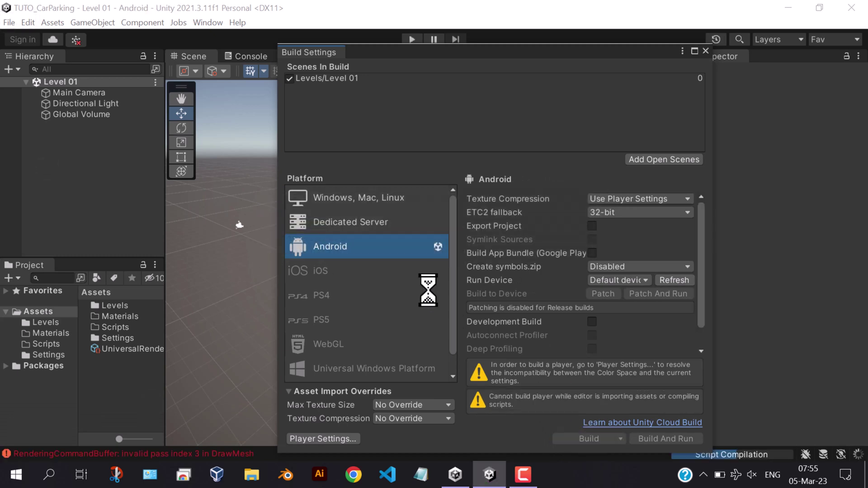
- Close the build settings, clear the error messages from the console and return to the scene view
click(705, 50)
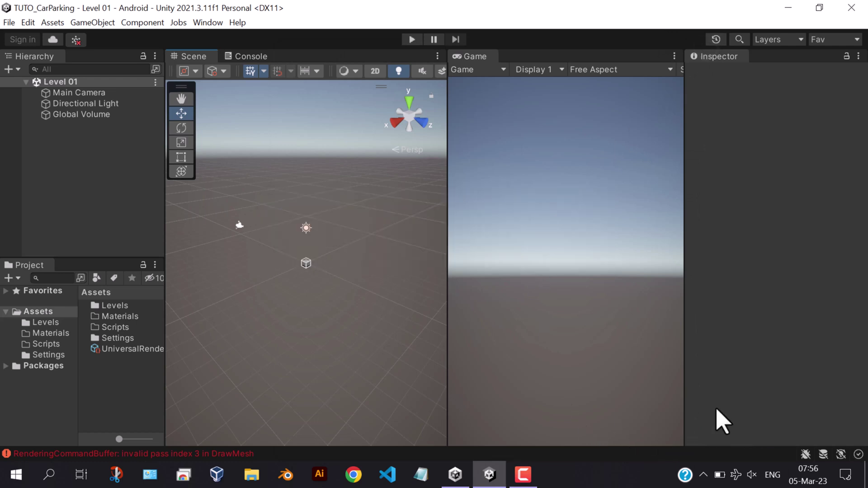
click(244, 57)
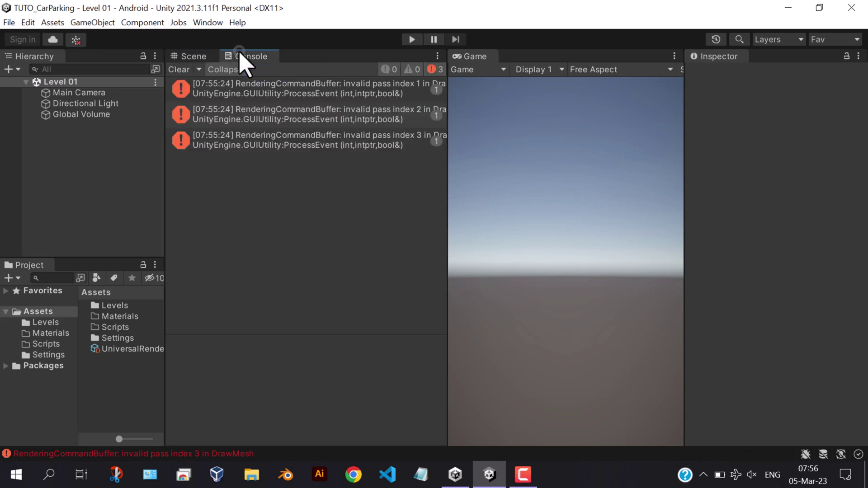
click(178, 69)
click(189, 57)
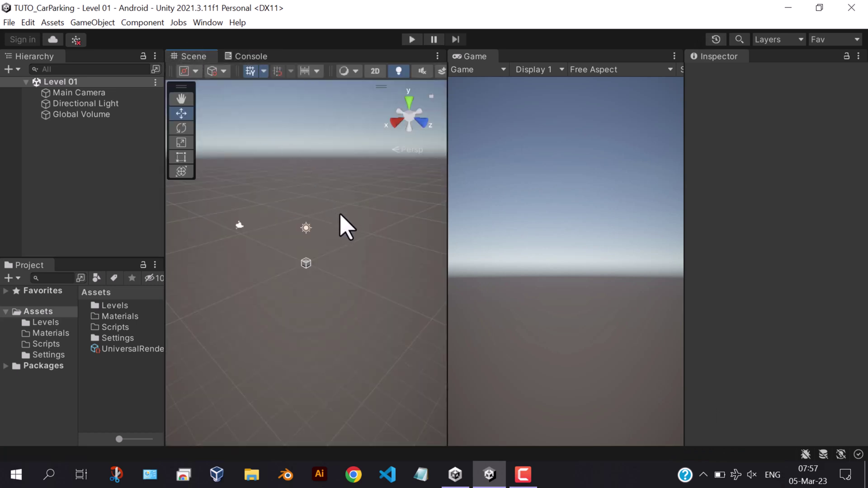
- Set the default quality level to Performant for all three platforms in the project's quality settings
click(28, 22)
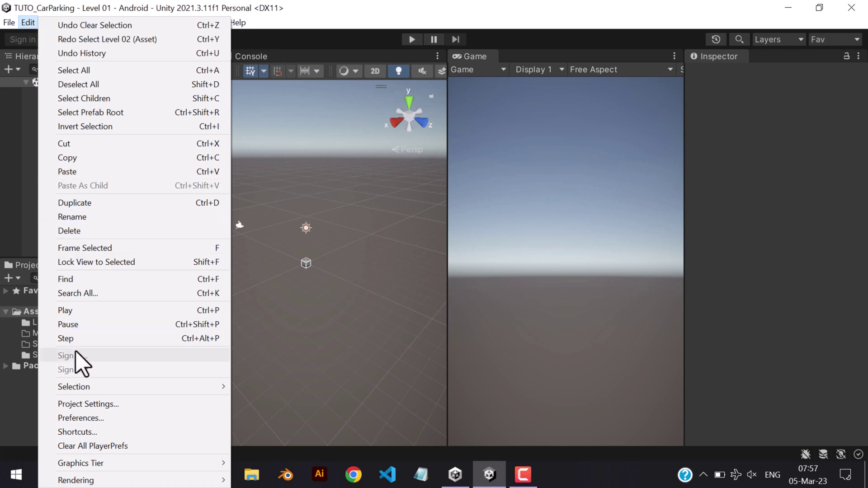
click(82, 405)
click(40, 203)
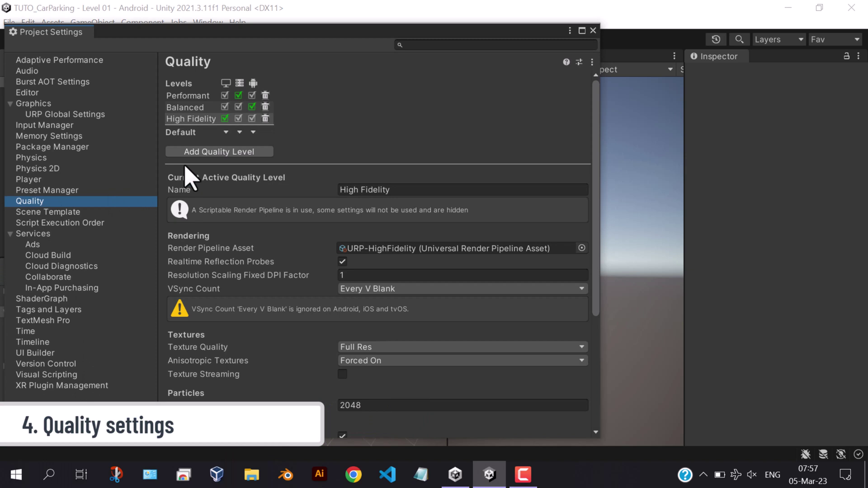
click(226, 132)
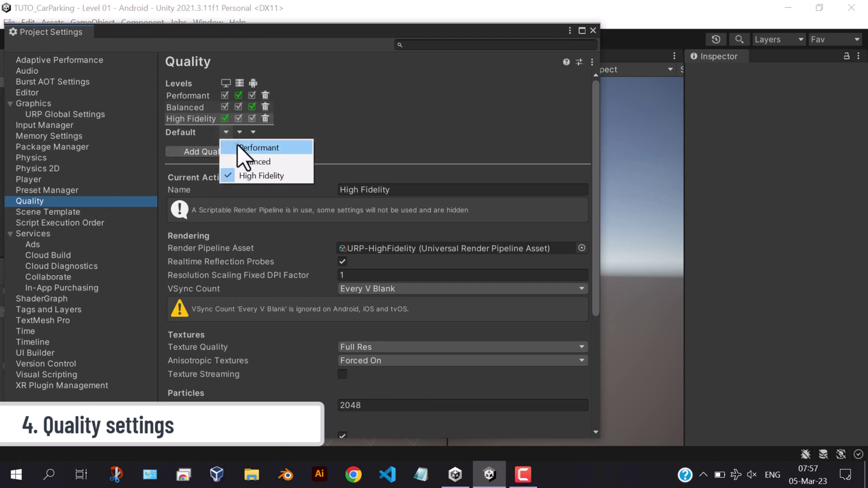
click(243, 147)
click(239, 132)
click(244, 148)
click(253, 132)
click(274, 148)
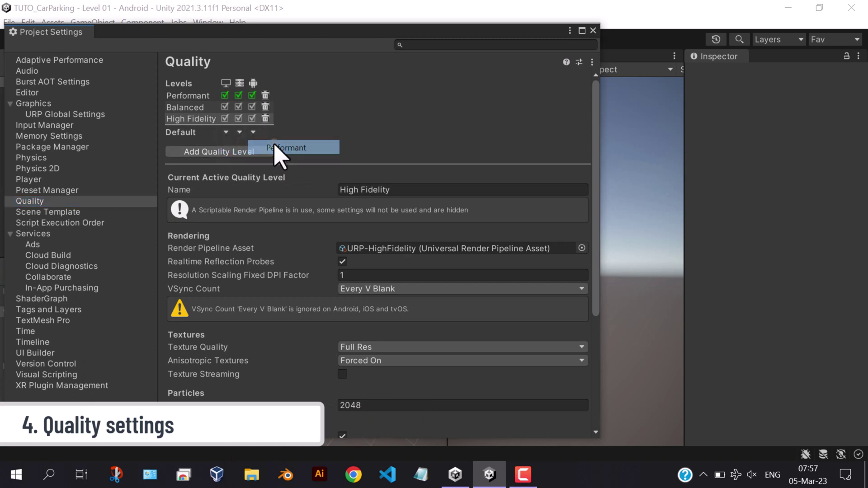
- Enable Cast Shadows for the main light in the URP-Performant pipeline asset and close the project settings
click(199, 96)
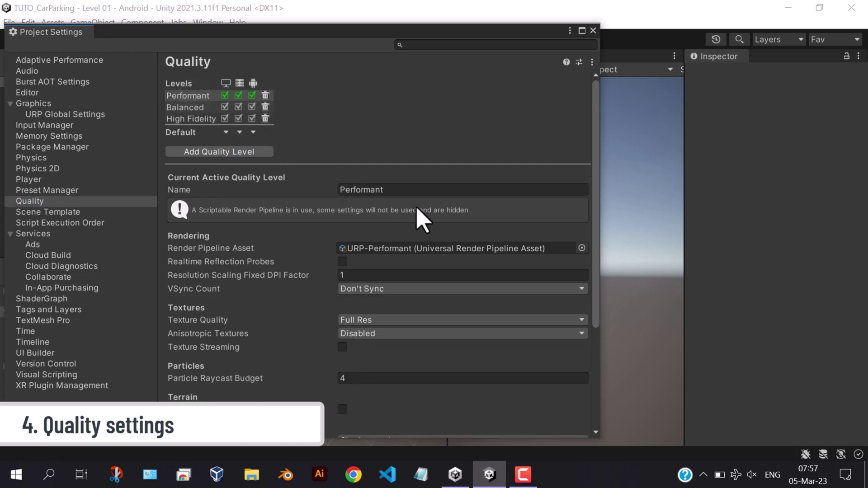
click(445, 247)
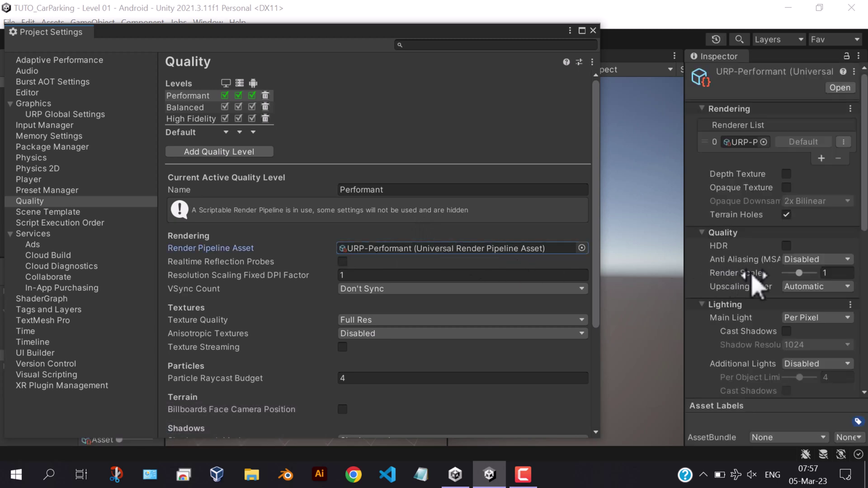
click(786, 331)
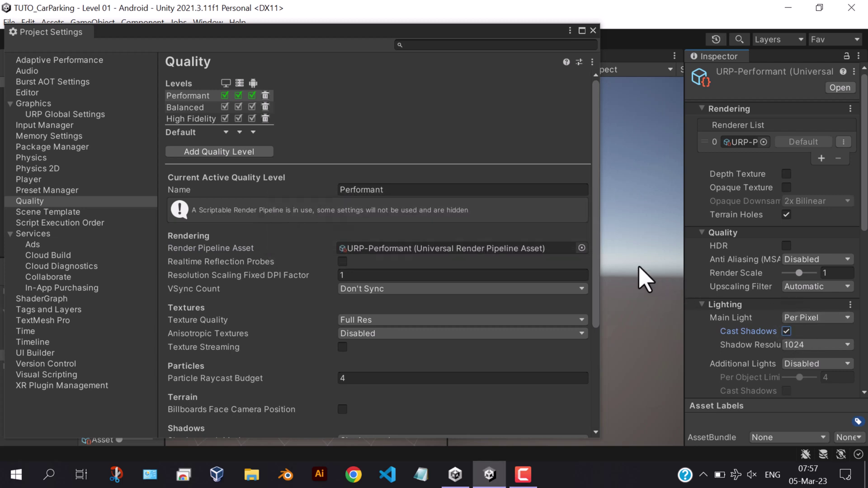
click(593, 30)
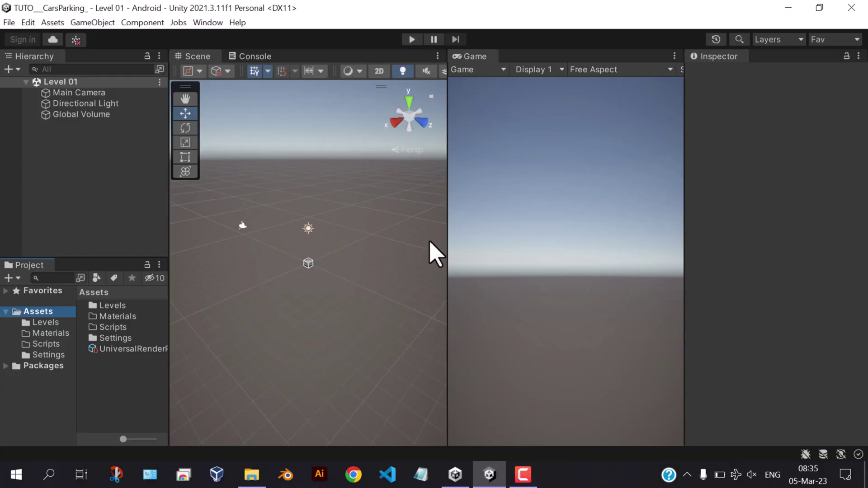
- Switch to File Explorer and examine the contents of the Sprites, Models and FX folders in tuto_files
click(251, 474)
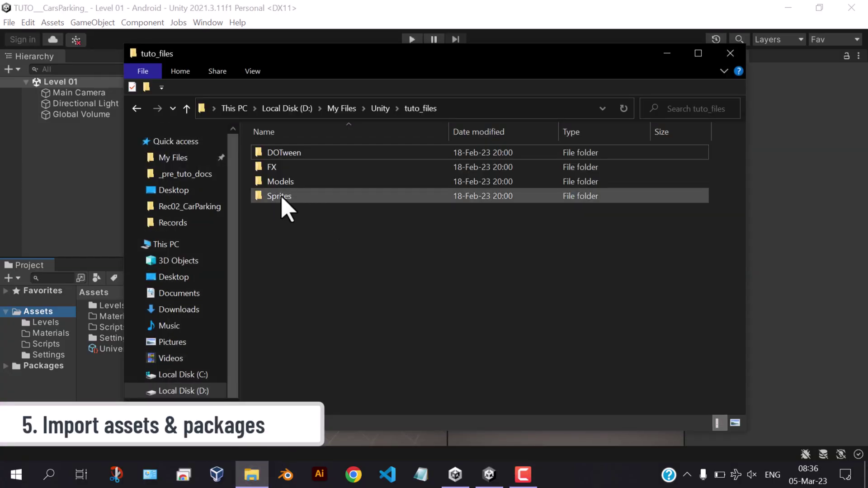
double_click(281, 198)
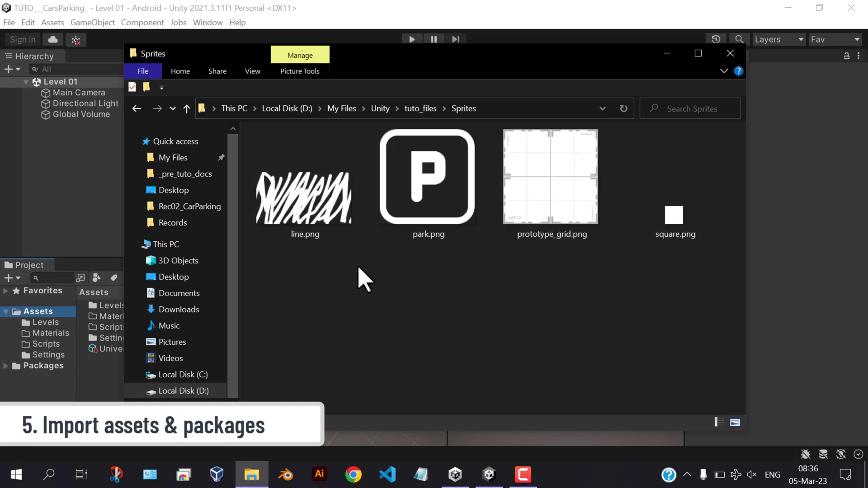
click(136, 109)
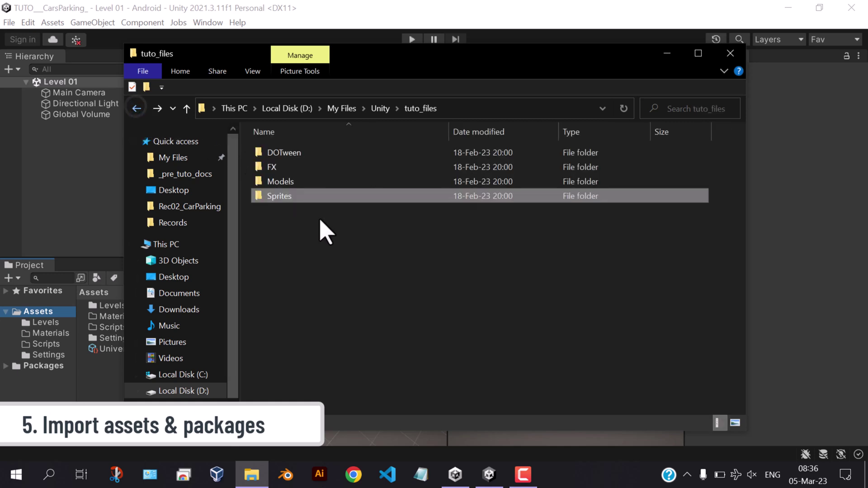
double_click(276, 182)
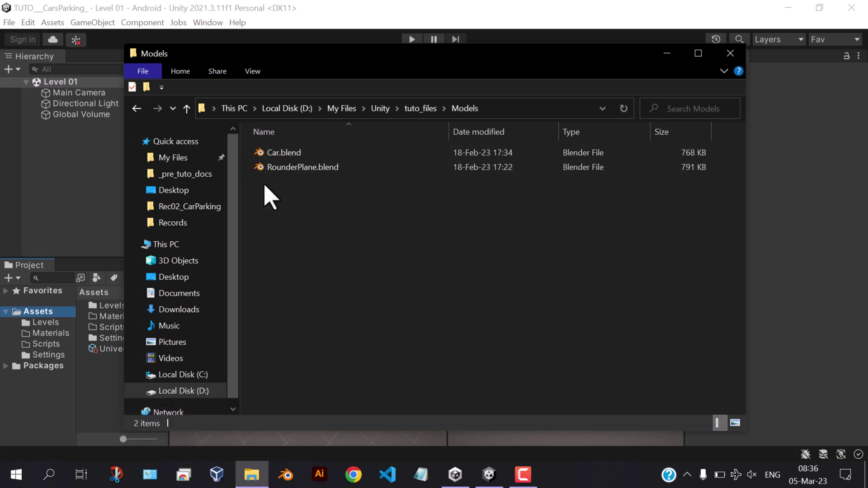
click(136, 109)
double_click(271, 167)
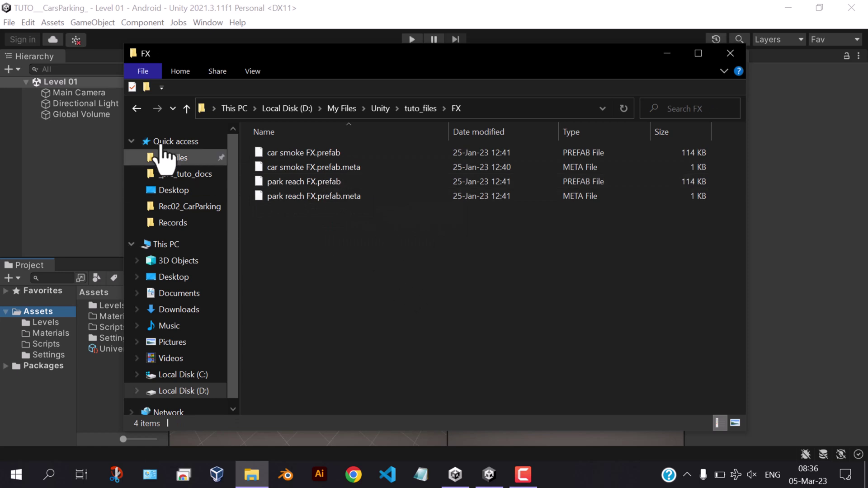
click(138, 110)
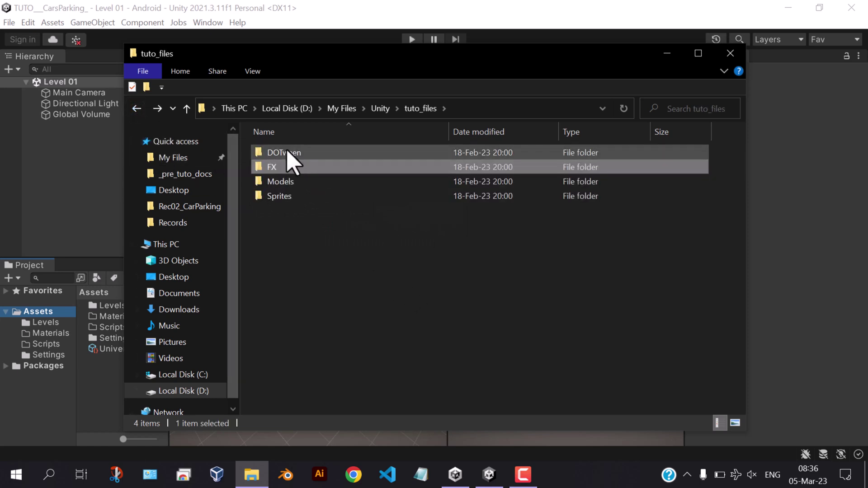
- Import the FX, Models and Sprites folders from tuto_files into the project's Assets folder
drag(323, 226, 271, 164)
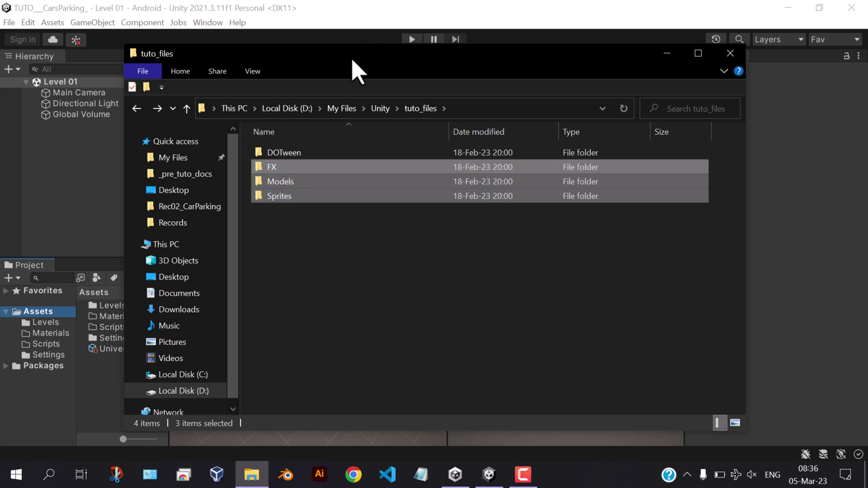
drag(357, 70, 537, 74)
drag(461, 170, 42, 312)
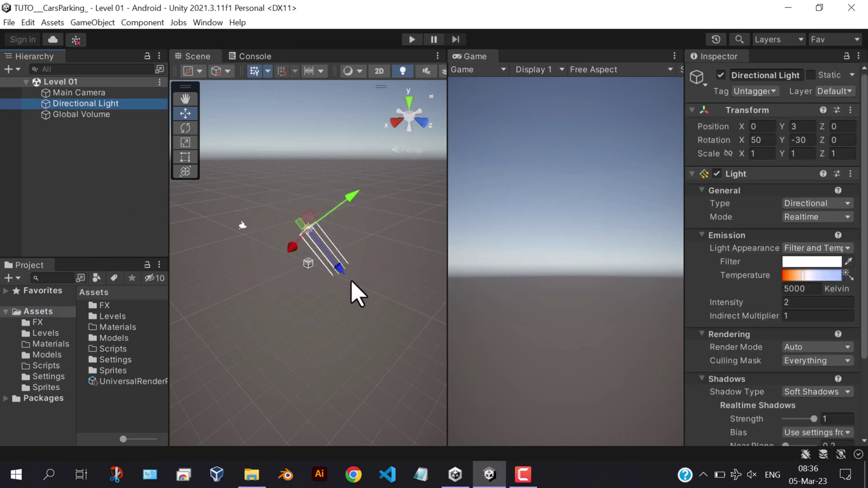
- Change the texture type of the park and square images in the Sprites folder to Sprite (2D and UI) and apply it
click(111, 370)
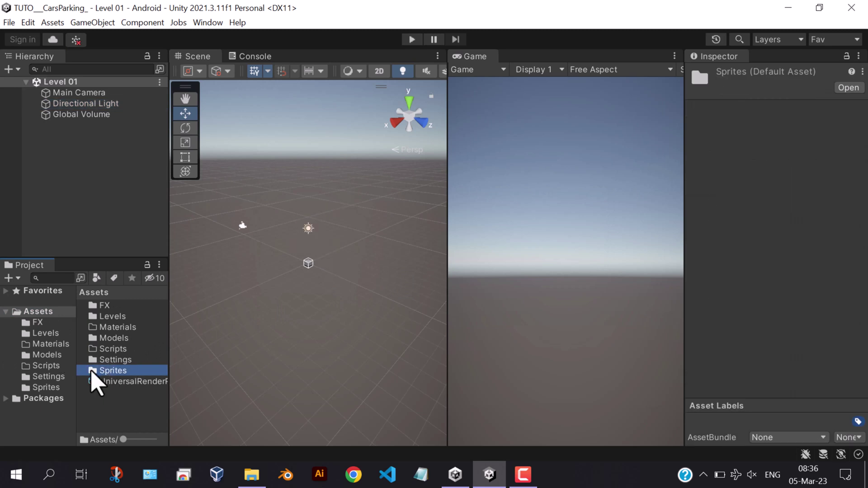
double_click(107, 372)
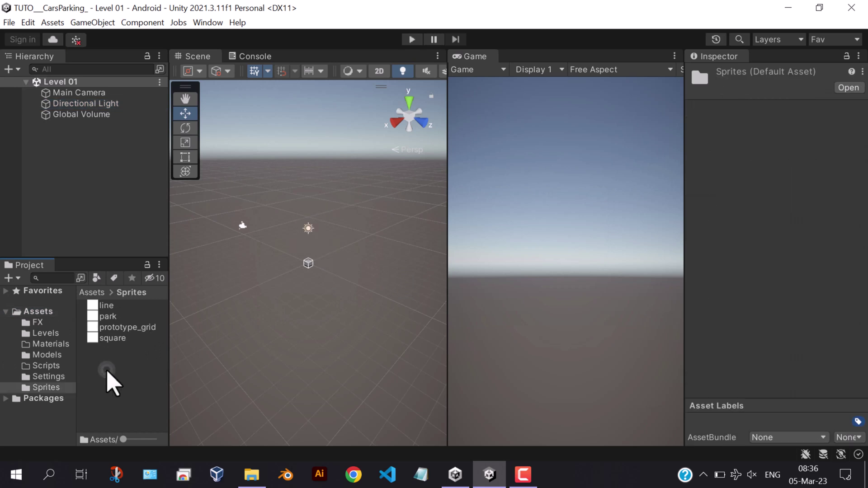
click(111, 317)
ctrl+click(111, 339)
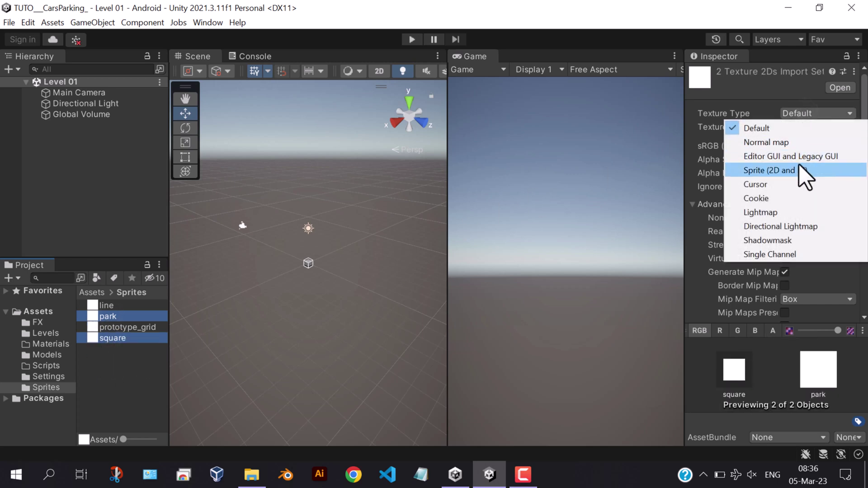
click(791, 174)
scroll(796, 199, down, 5)
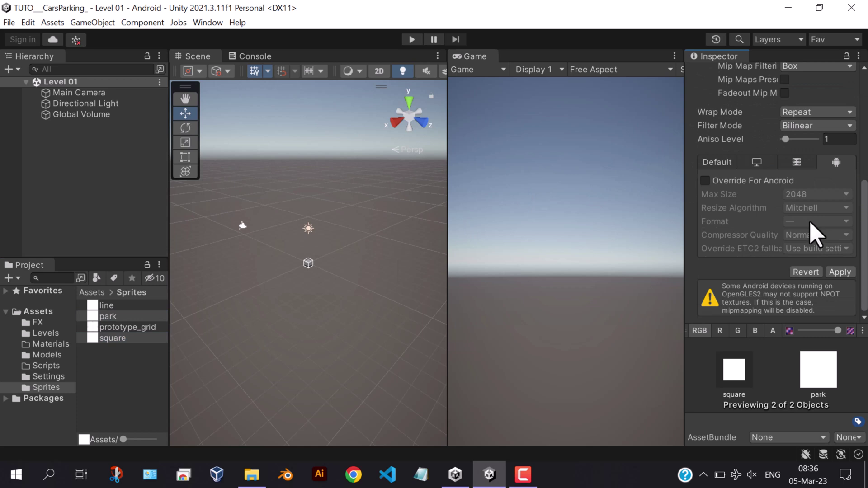
click(839, 271)
click(132, 245)
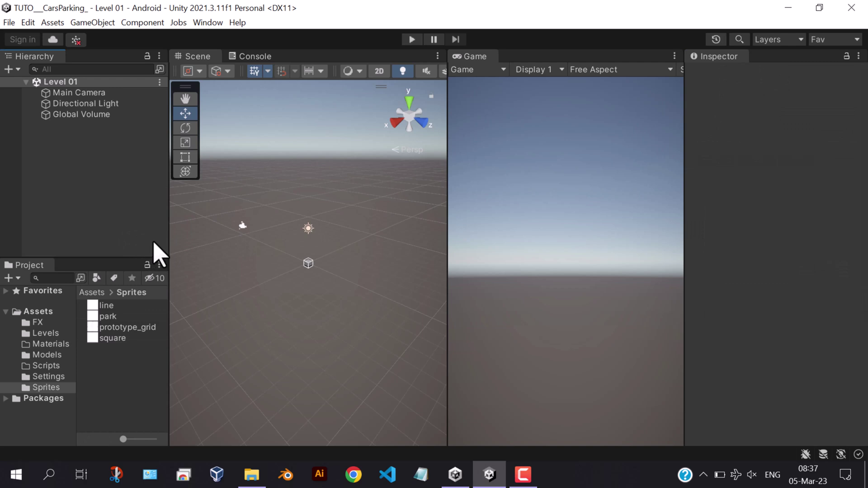
- Import the DOTween folder from tuto_files into Assets and open the DOTween Utility Panel
click(251, 473)
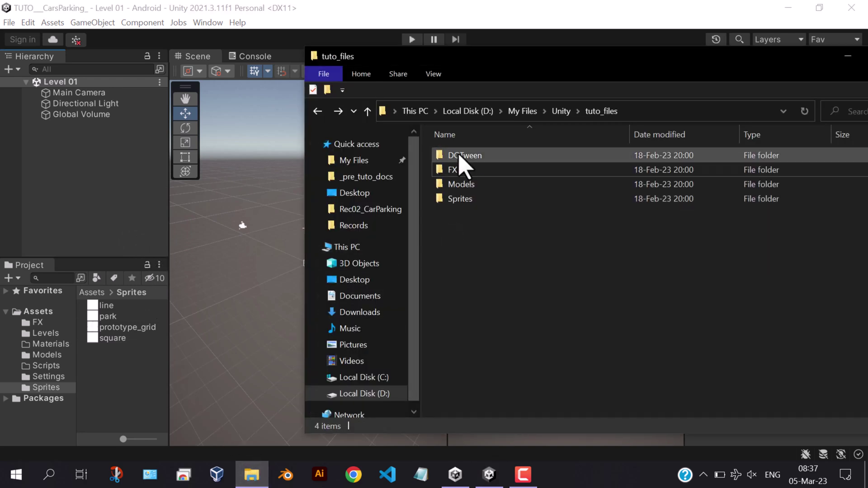
drag(461, 159, 30, 313)
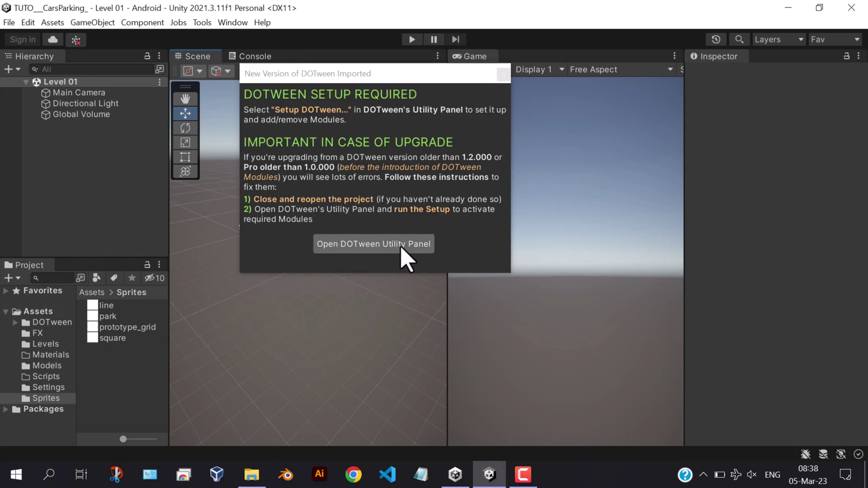
click(376, 247)
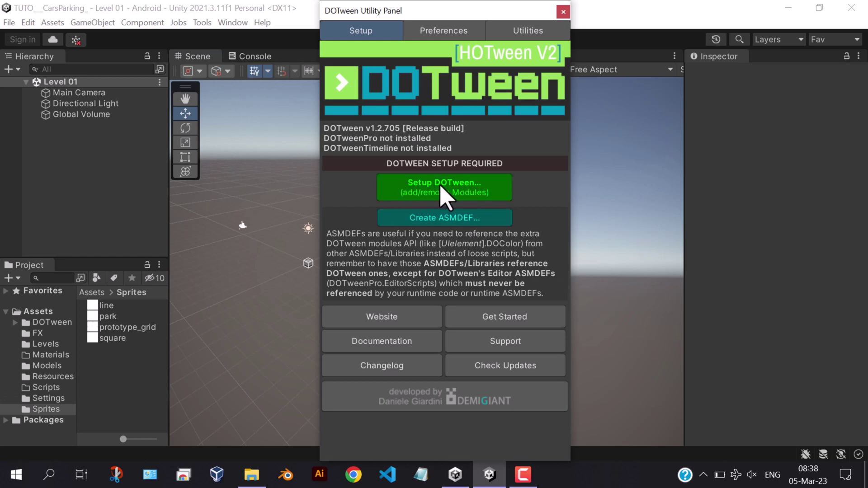
- Set up DOTween with the Physics2D and Audio modules disabled, apply the setup and close its utility panel
click(436, 197)
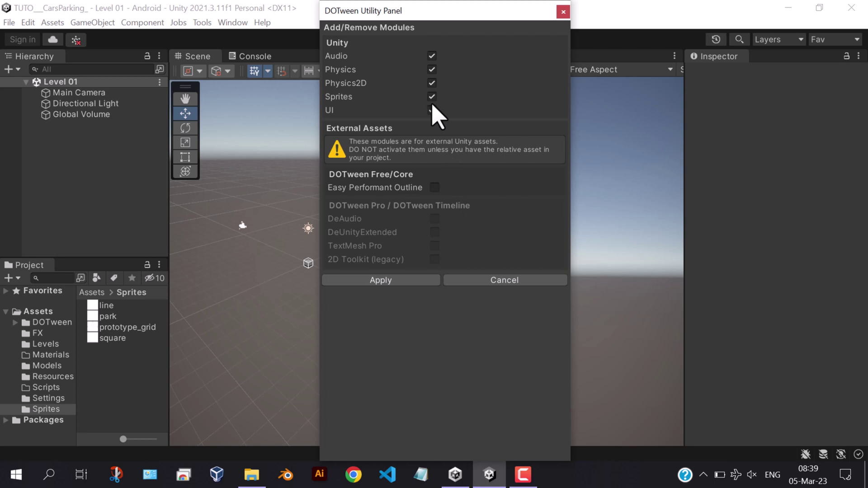
click(432, 83)
click(432, 56)
click(376, 279)
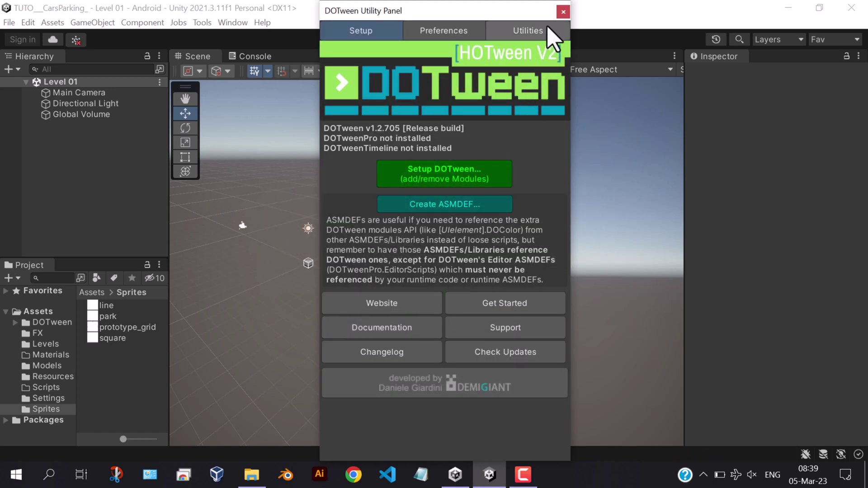
click(563, 11)
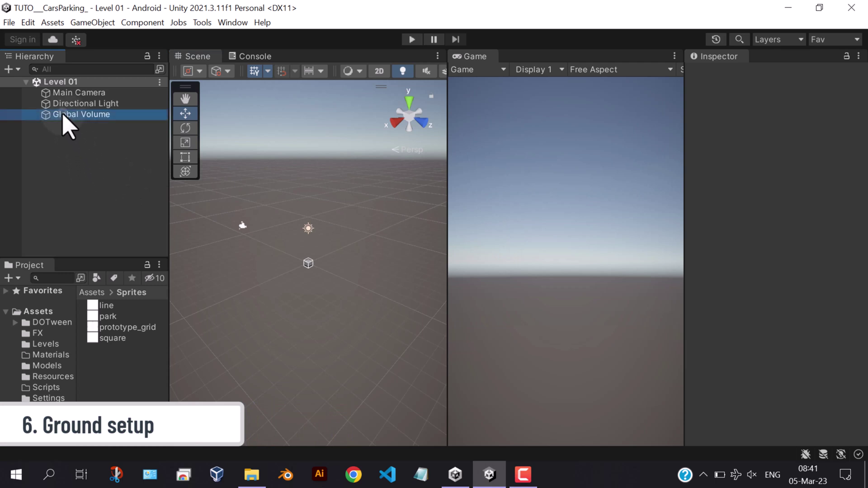
- Delete the Global Volume object from the scene and create an empty object named Ground
click(99, 114)
key(Delete)
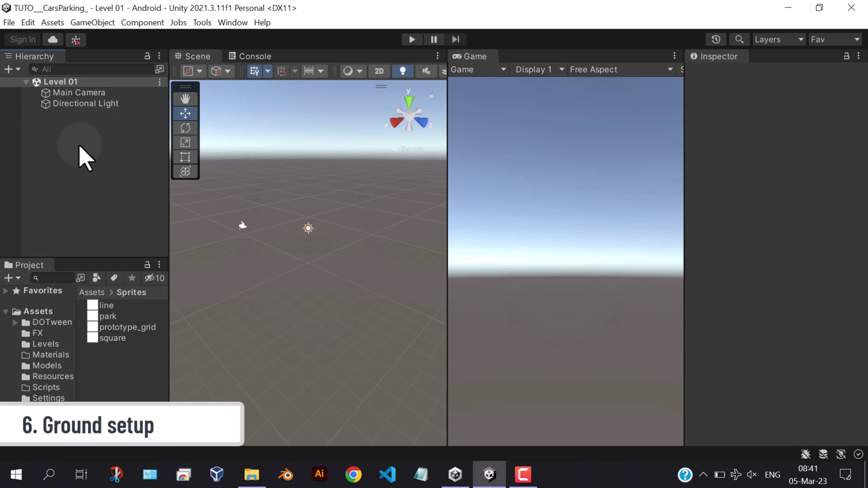
right_click(86, 157)
click(116, 286)
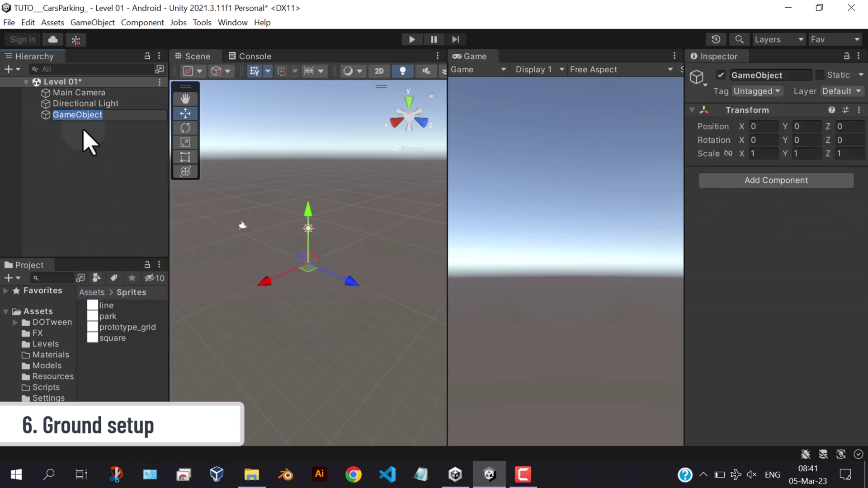
text(Ground)
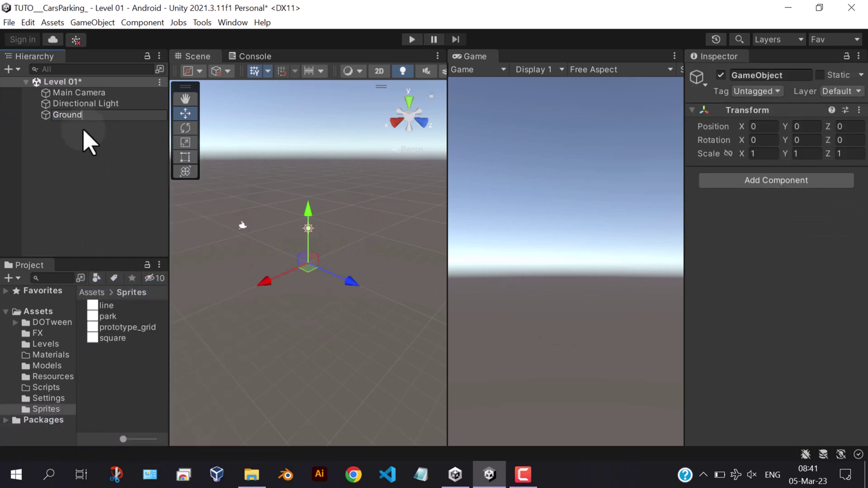
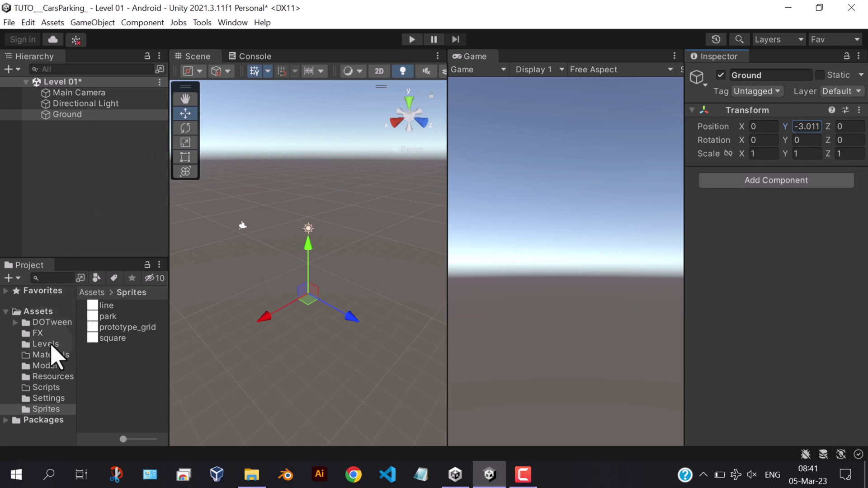
- Add the RounderPlane model from the Models folder to the scene as a child of Ground
click(46, 366)
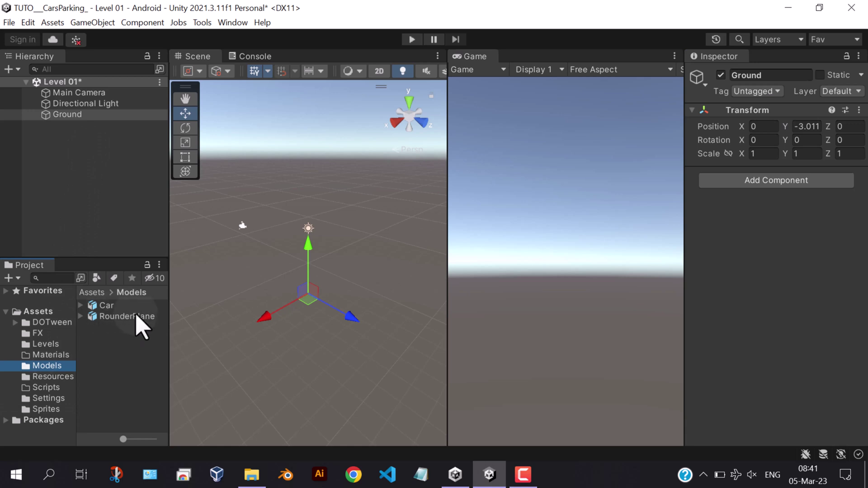
drag(141, 325, 71, 113)
click(302, 292)
key(f)
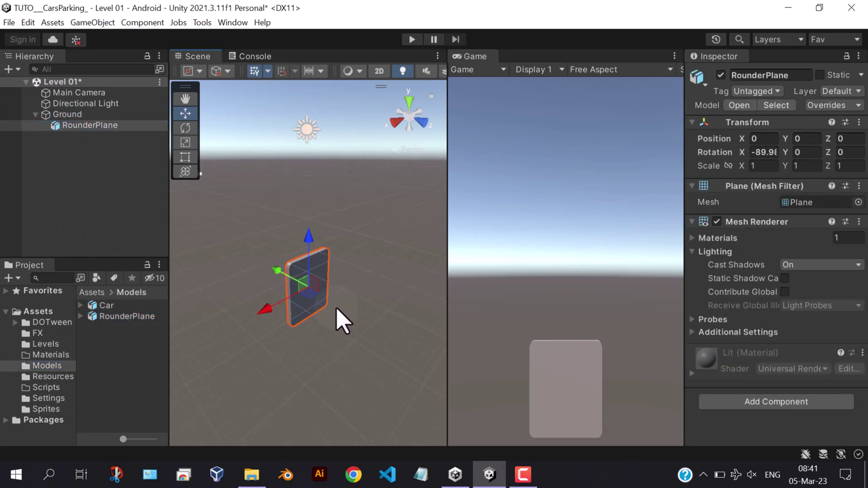
scroll(319, 310, down, 1)
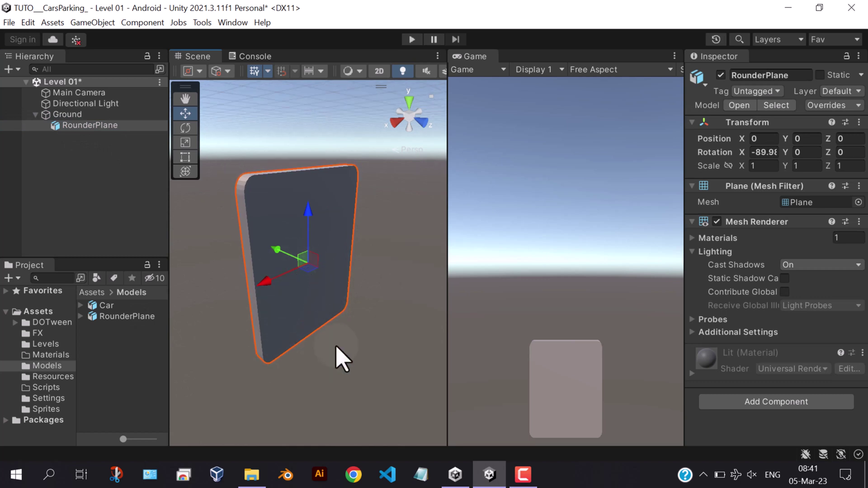
- Create a material named Ground in the Materials folder and assign it to RounderPlane
click(50, 354)
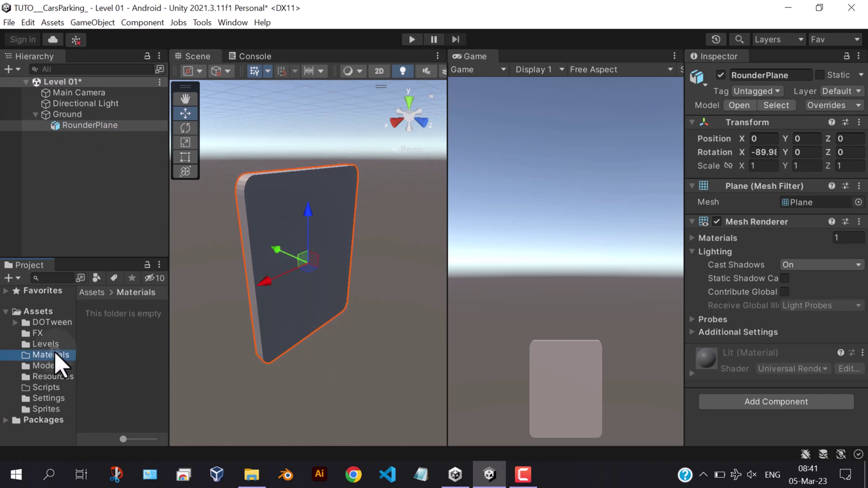
right_click(114, 321)
mouse_move(189, 144)
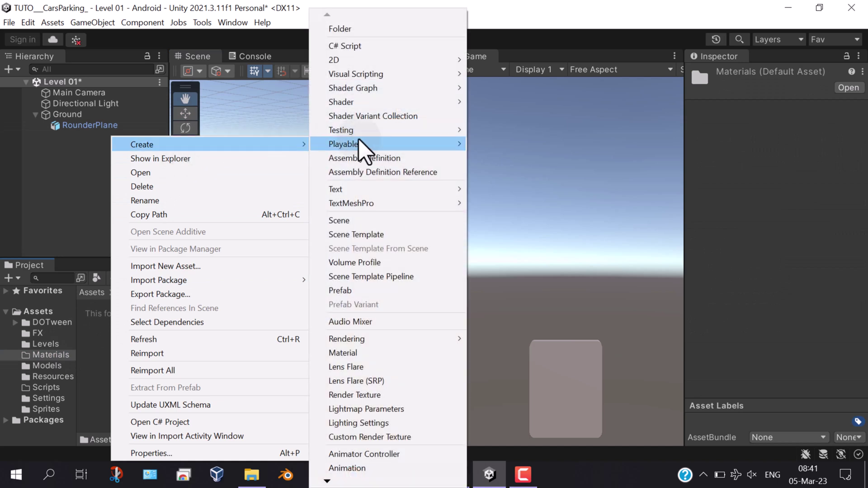
click(346, 352)
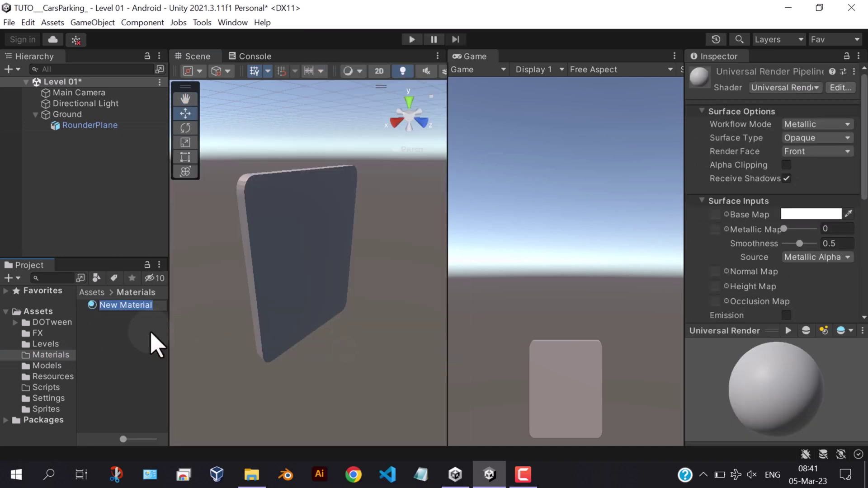
key(Return)
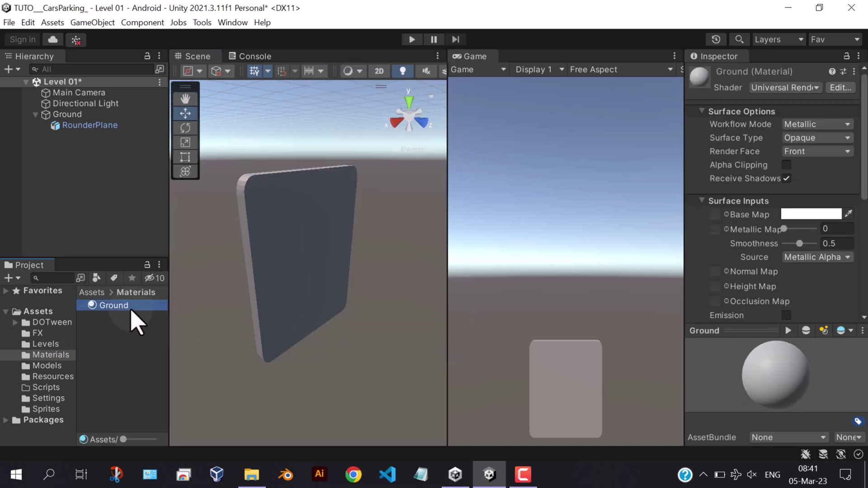
drag(131, 310, 89, 127)
- Change the Ground material's base map colour to a near-black dark tone
click(112, 307)
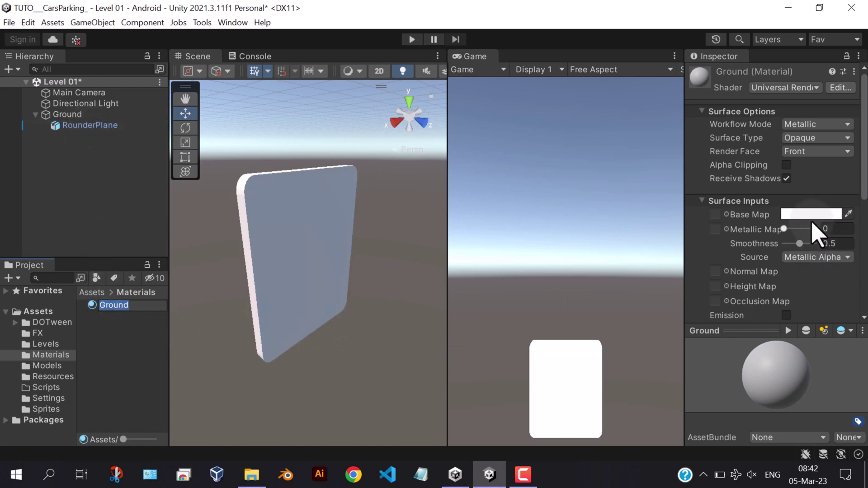
click(809, 214)
drag(775, 266, 743, 270)
click(856, 125)
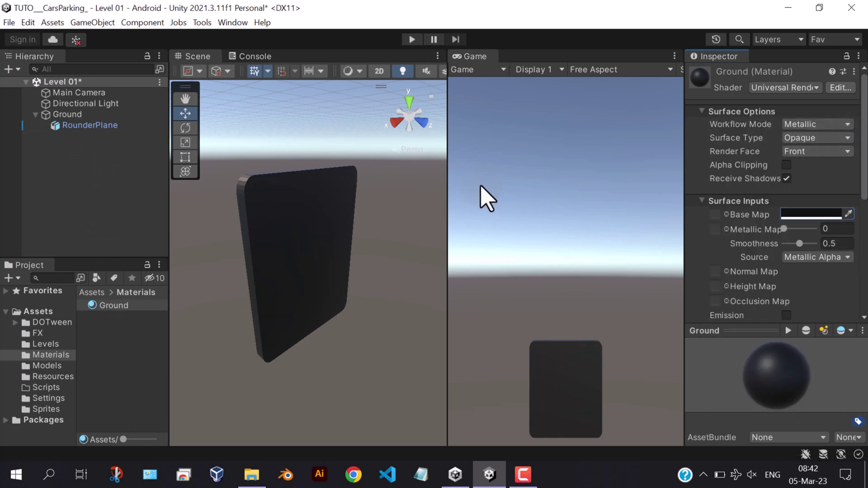
- Set RounderPlane's X rotation to 0 so that it lies flat
click(105, 126)
click(752, 152)
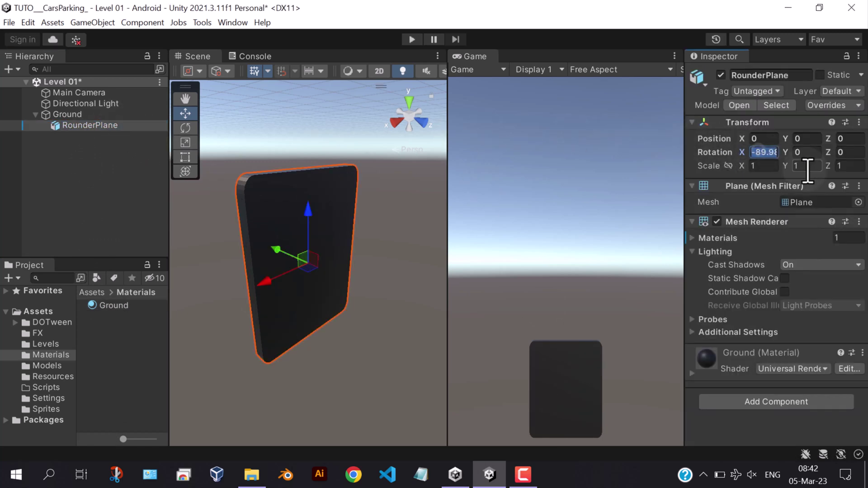
text(0)
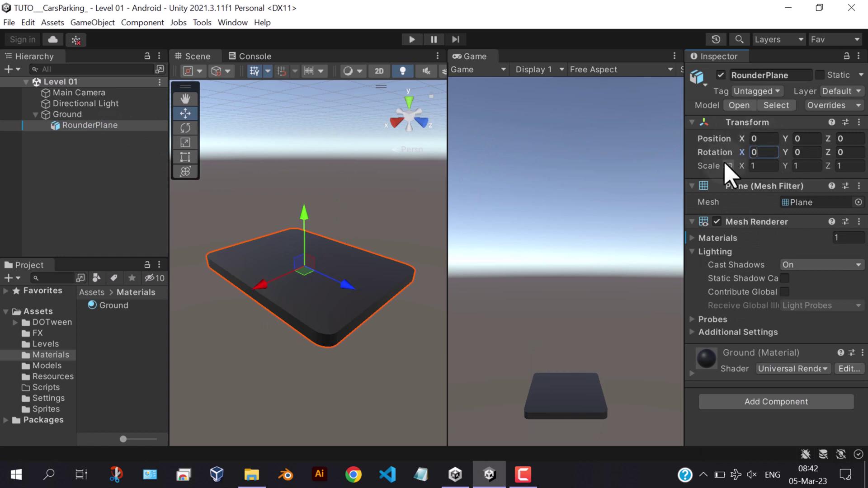
- Create an empty child object named Draw Area under Ground
click(409, 105)
click(409, 114)
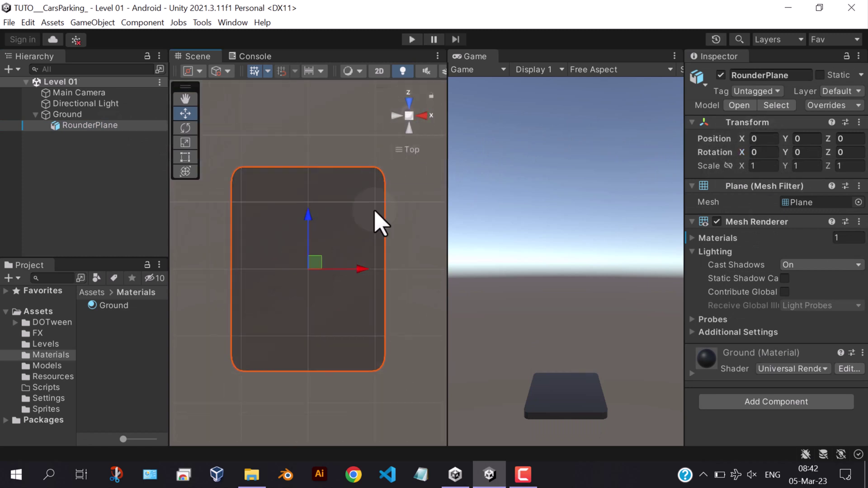
click(101, 191)
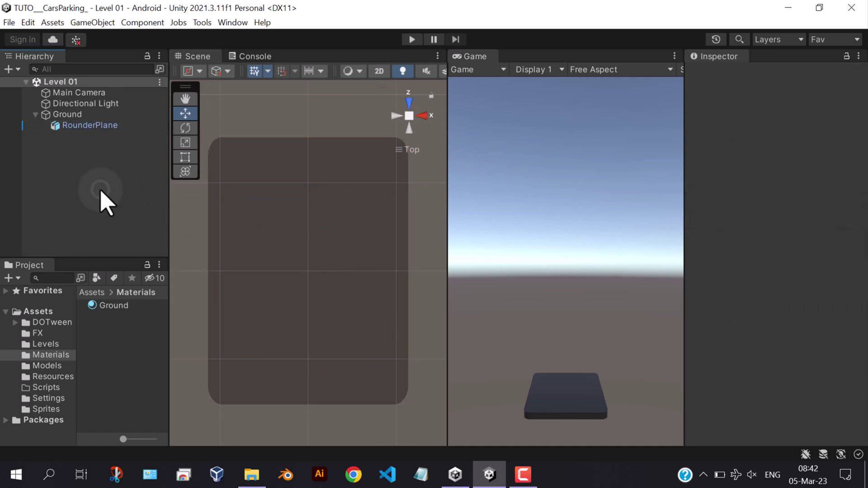
right_click(64, 116)
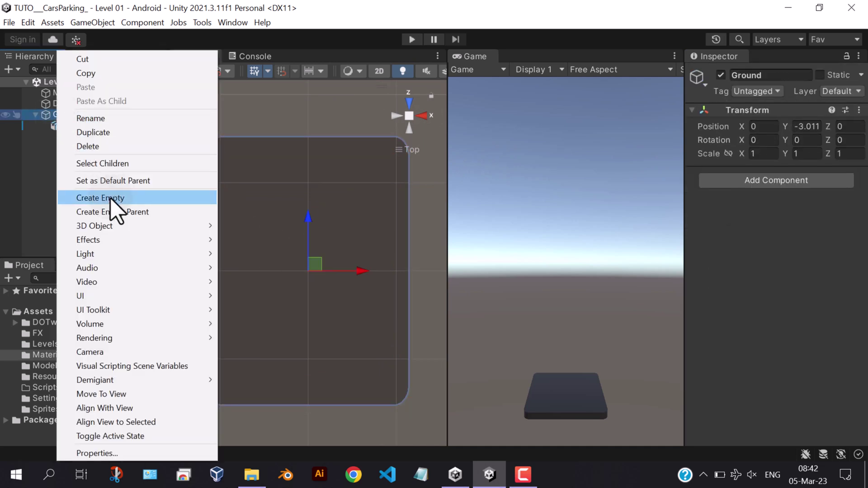
click(111, 196)
text(Draw Are)
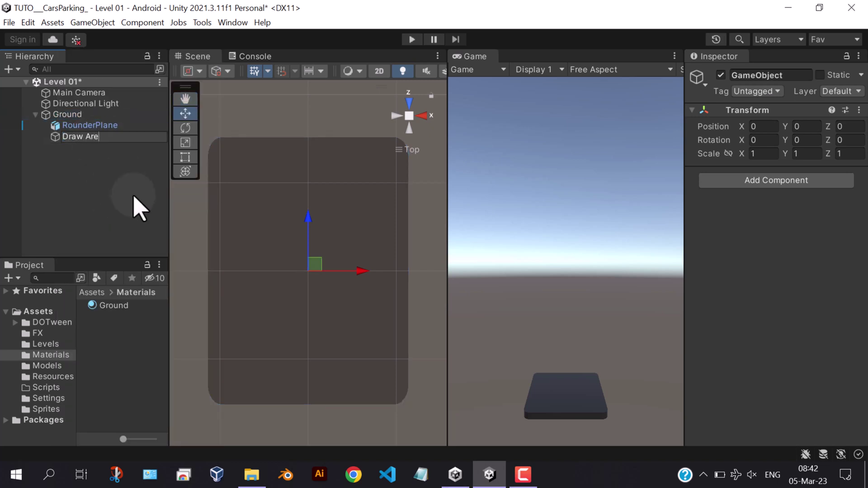
text(a)
click(133, 196)
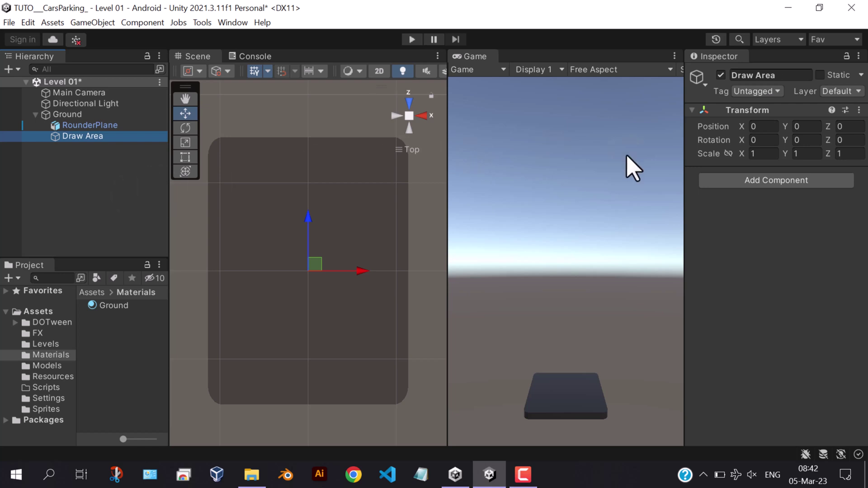
- Add a Box Collider to Draw Area and enlarge it symmetrically to about 1.96 in X and 2.71 in Z, inside the plane's edges
click(746, 180)
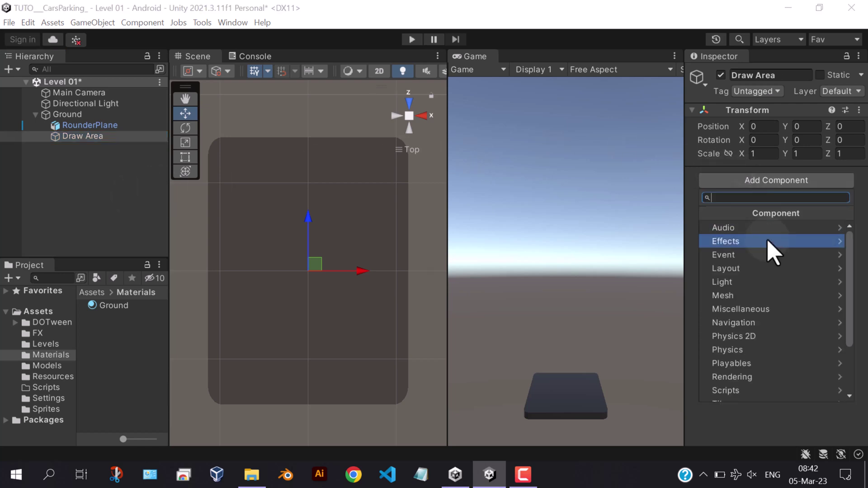
text(boxcol)
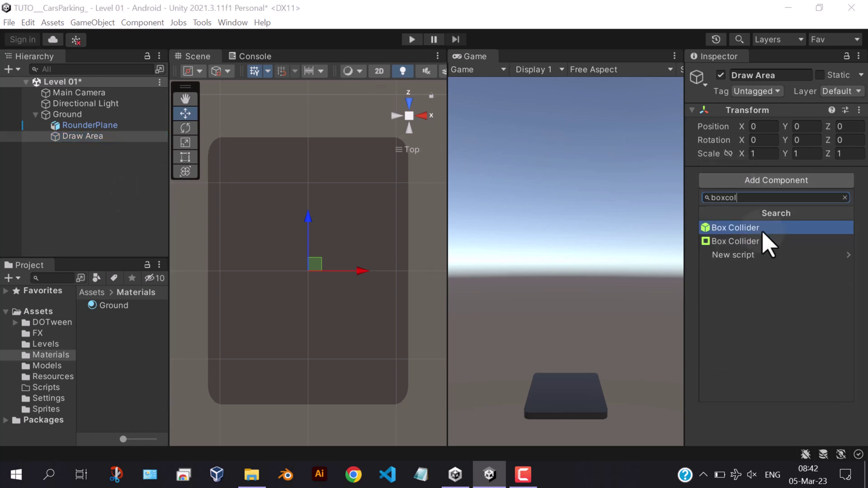
click(763, 232)
click(789, 193)
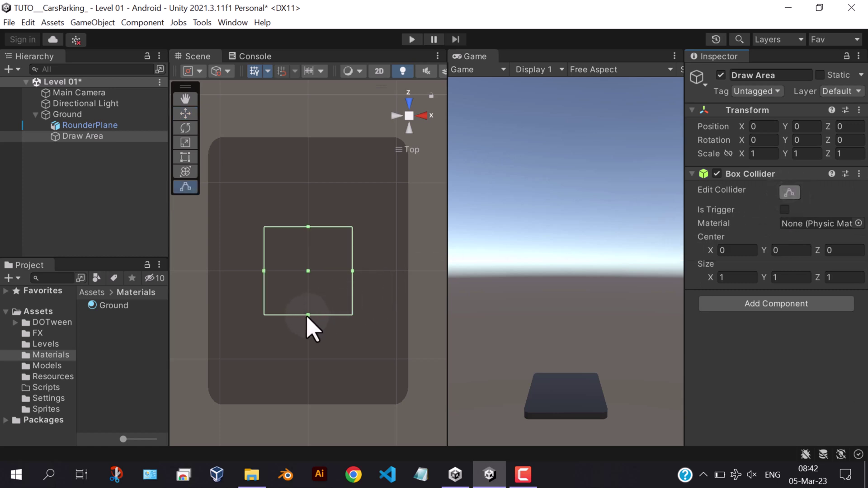
alt+drag(308, 315, 316, 403)
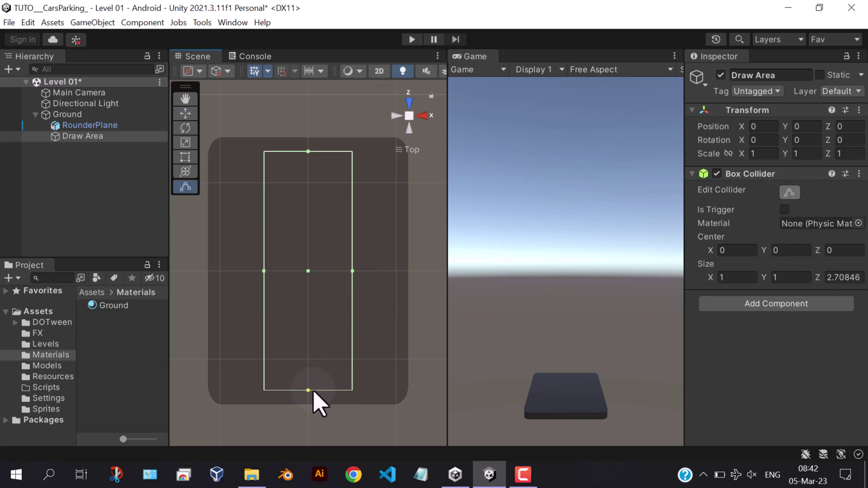
alt+drag(352, 271, 393, 275)
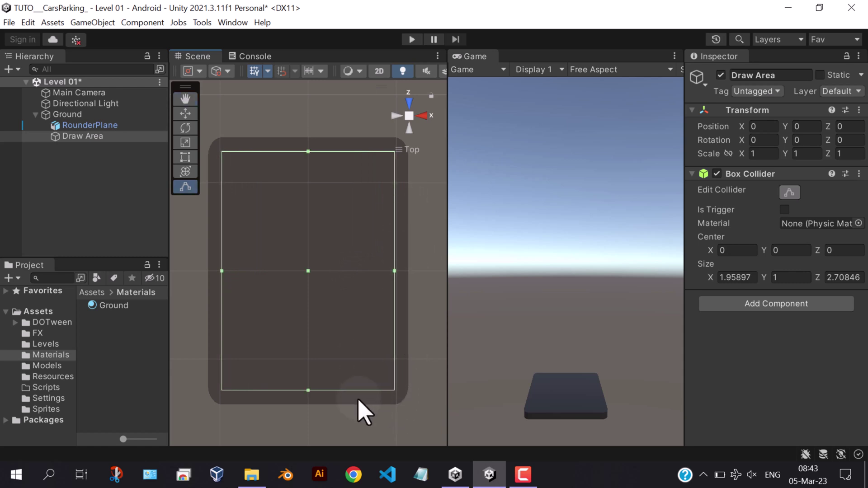
- Flatten Draw Area's collider to the plane's thickness, about 0.18 high with its centre at about -0.09 in Y
alt+drag(307, 389, 669, 56)
drag(315, 219, 316, 256)
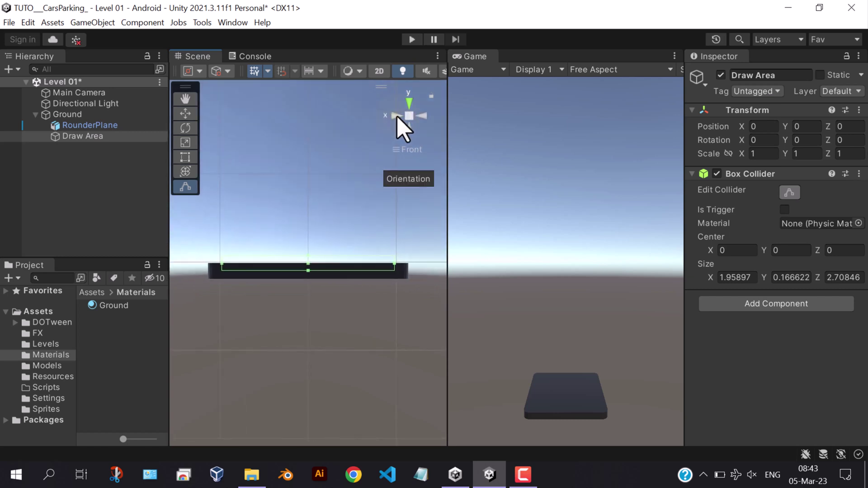
click(421, 116)
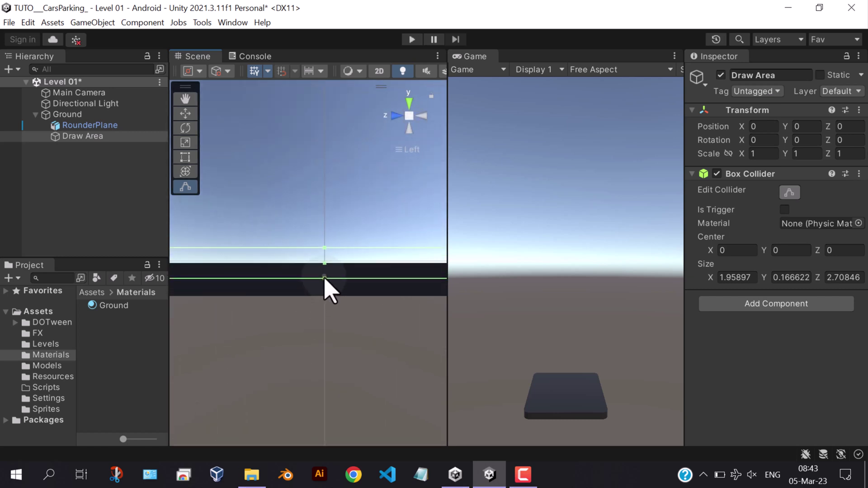
drag(324, 278, 324, 297)
drag(326, 247, 234, 285)
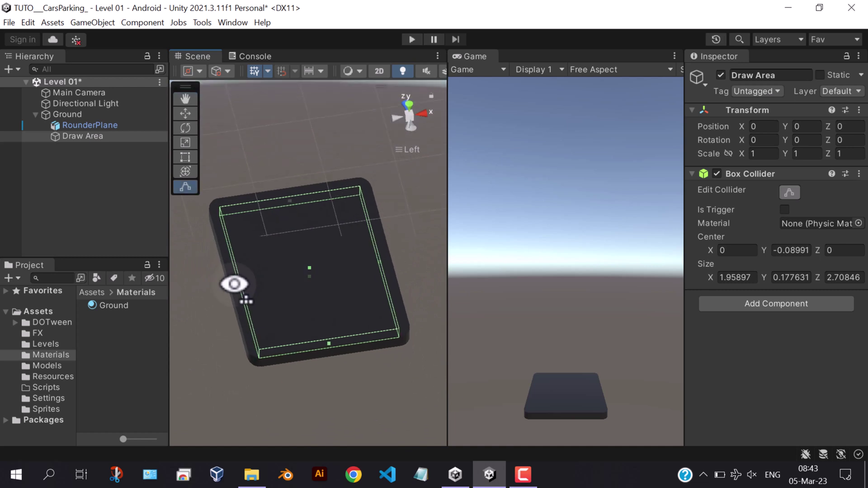
- Add a new layer named Interactable as User Layer 3
click(408, 107)
click(359, 228)
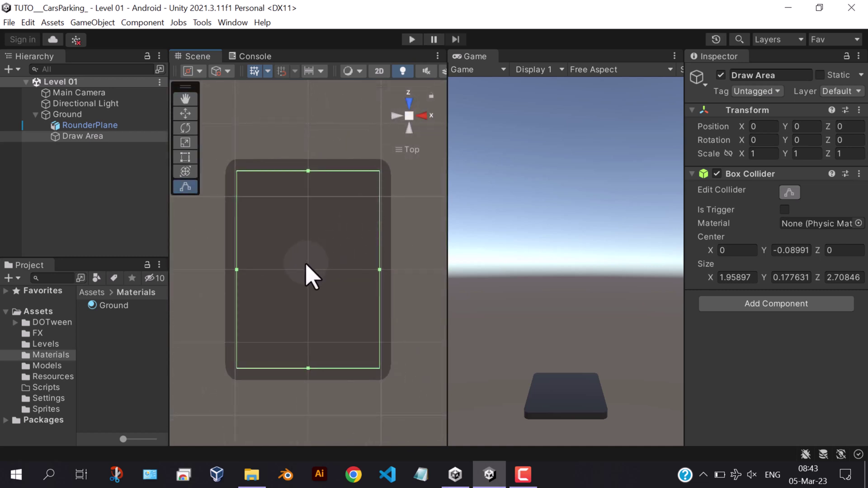
click(98, 139)
click(840, 91)
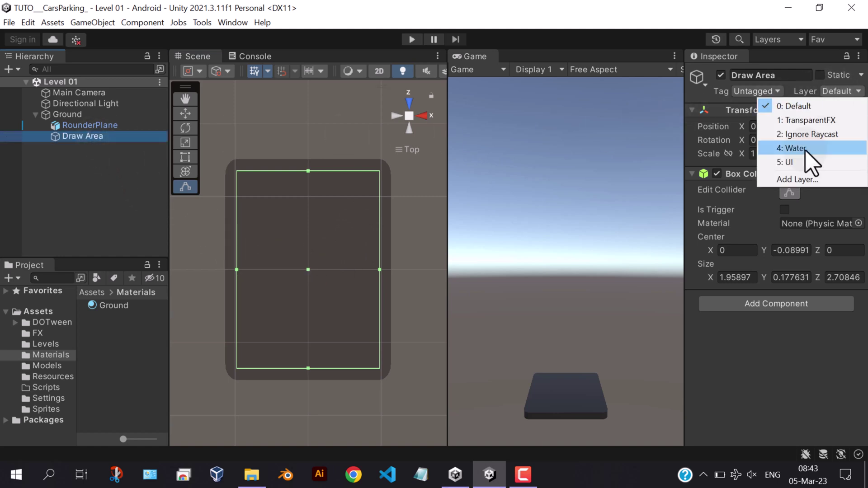
click(791, 179)
click(803, 191)
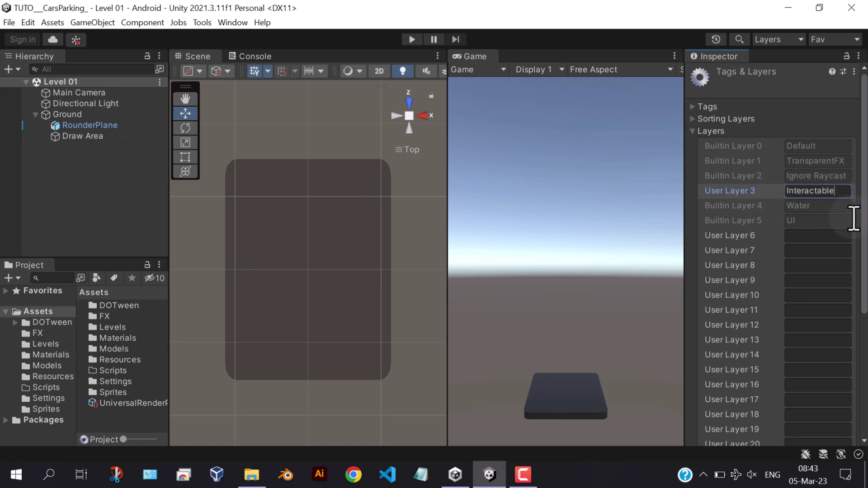
- Assign the Interactable layer to Draw Area and save the scene
click(93, 137)
click(836, 91)
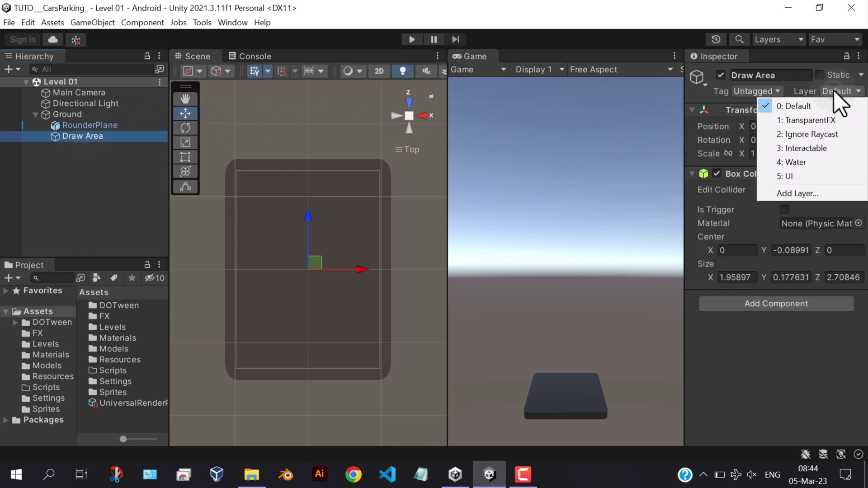
click(808, 148)
key(ctrl+s)
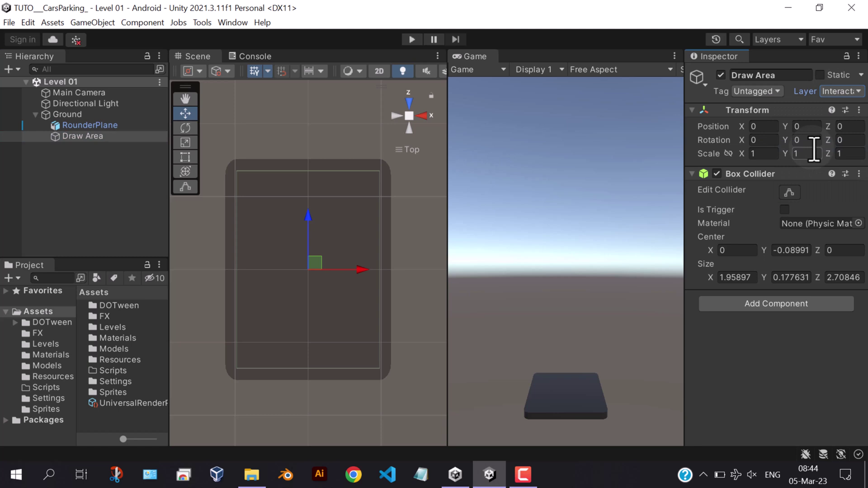
- Set Main Camera's position to 4.89 in Y and -7.02 in Z
click(72, 93)
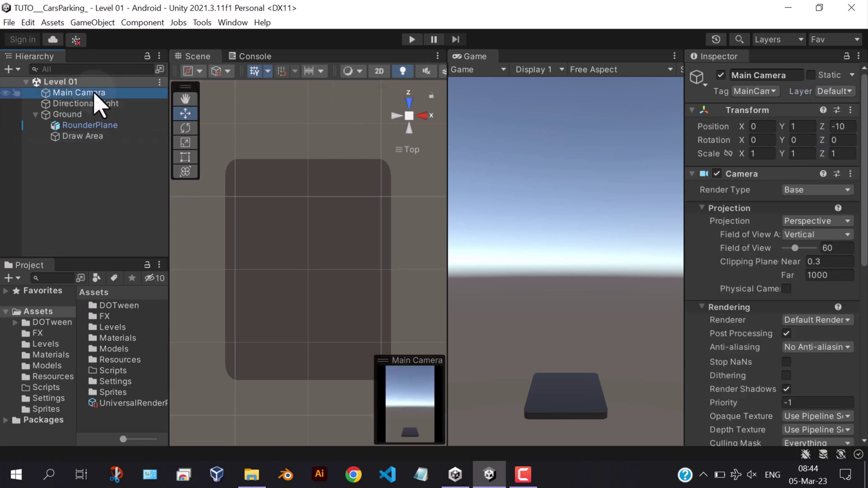
click(804, 126)
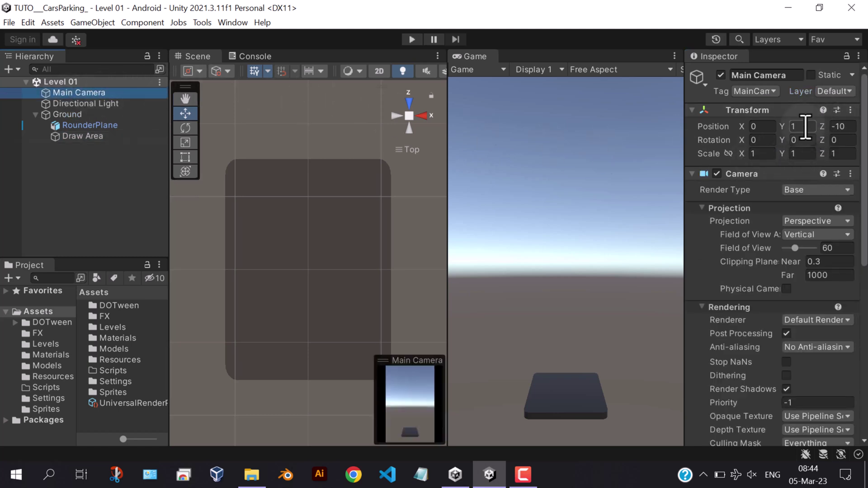
text(4.89)
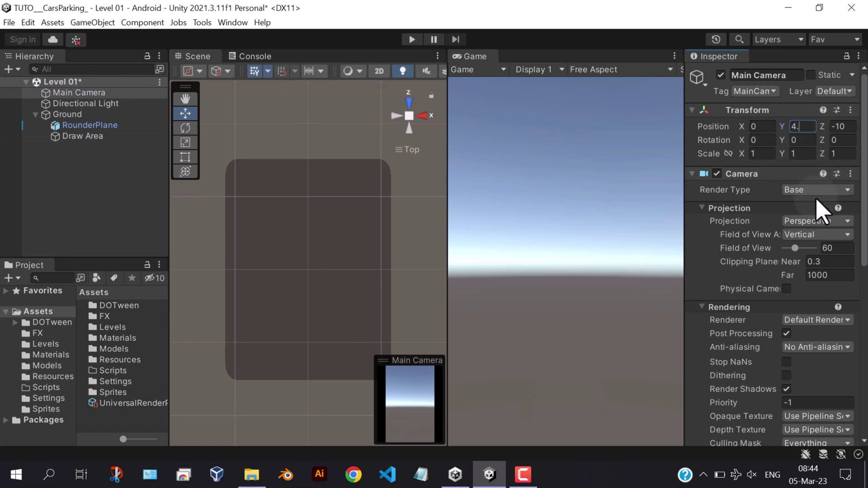
click(842, 127)
text(-7.02)
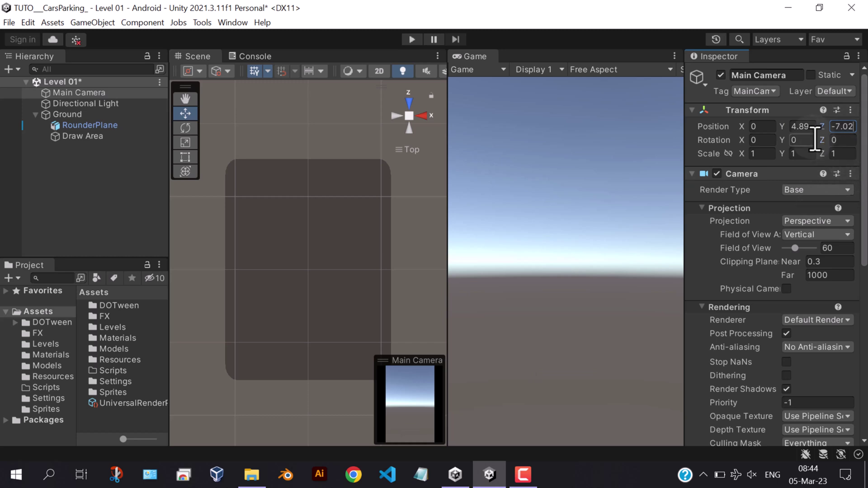
- Set Main Camera's X rotation to 51.52 and its field of view to 71
click(762, 141)
text(51.52)
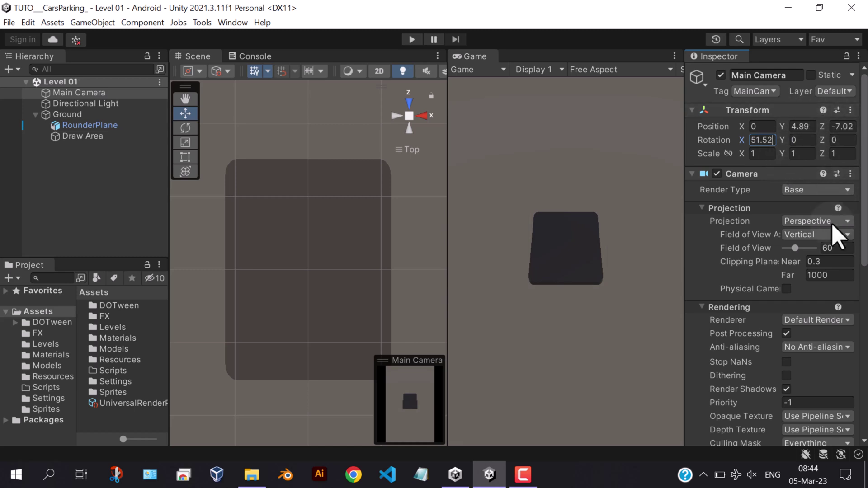
click(841, 248)
text(71)
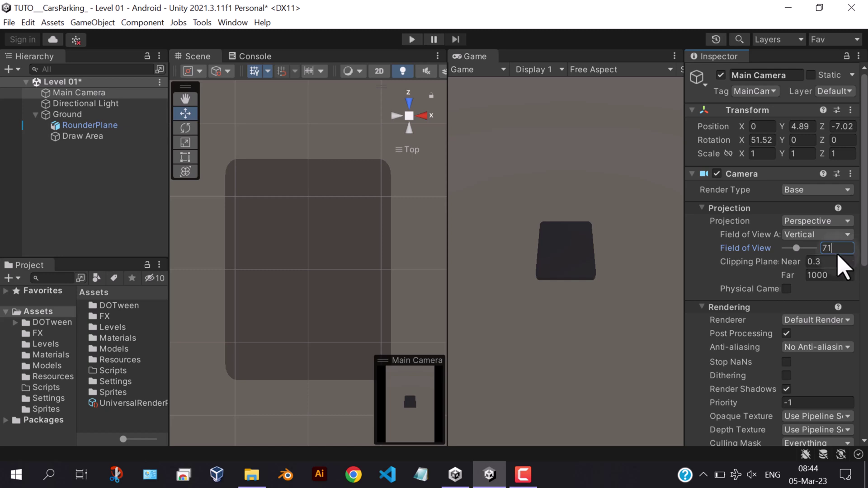
- Enlarge RounderPlane uniformly around its centre in the scene view to a scale of about 2.66 and save the scene
scroll(334, 271, down, 5)
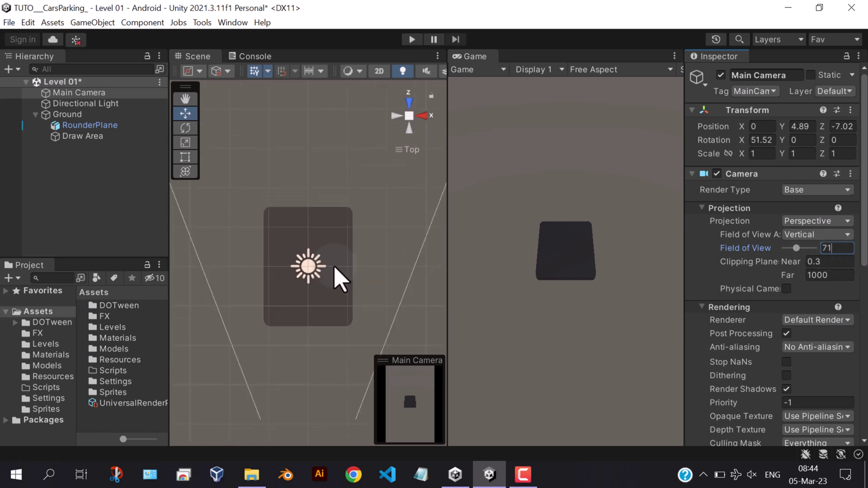
click(73, 114)
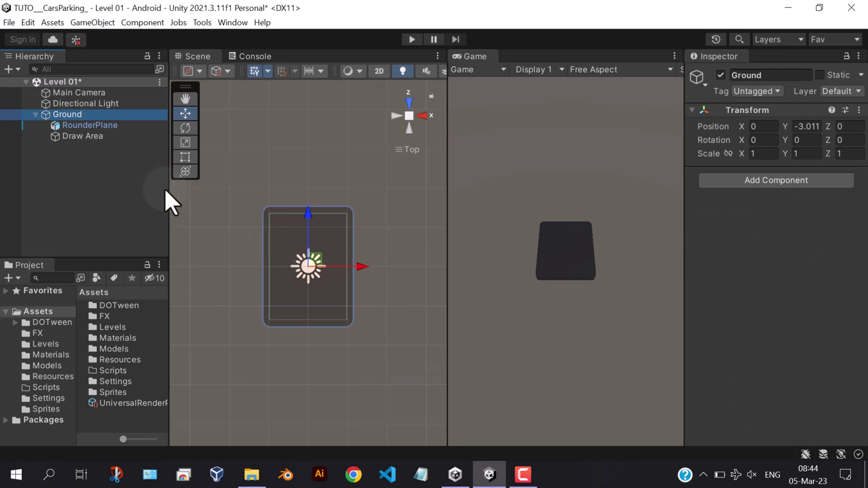
click(185, 156)
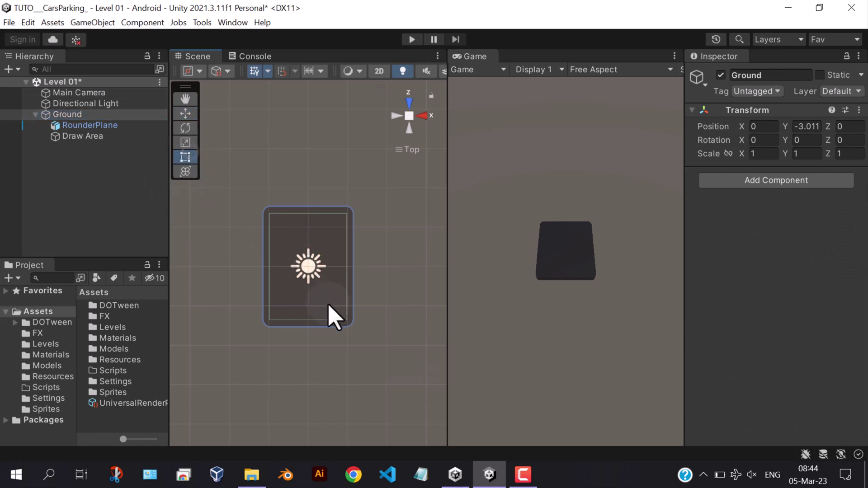
click(91, 126)
drag(307, 329, 311, 409)
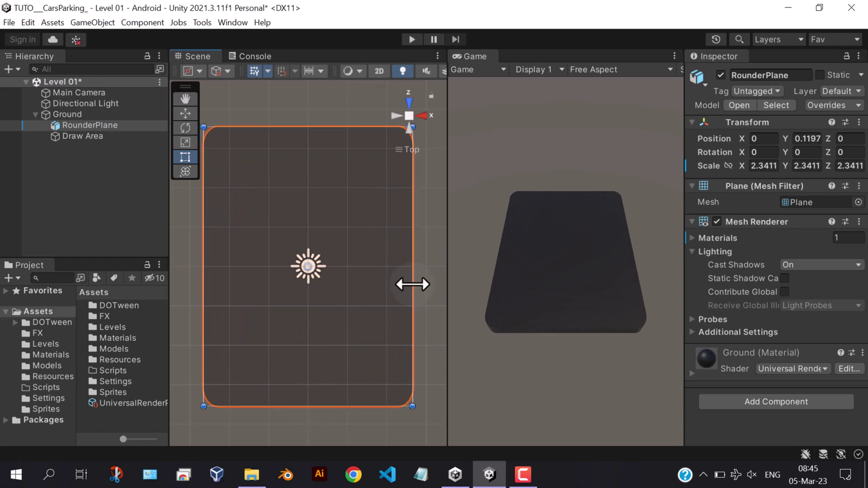
drag(414, 284, 427, 288)
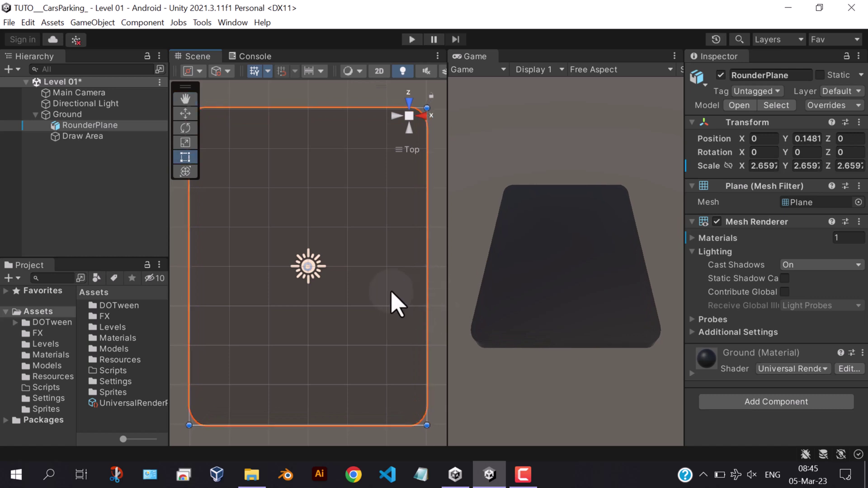
- Enlarge Draw Area's box collider around its centre to about 5.21 by 0.47 by 7.2, just inside the ground's edges, and save
click(92, 136)
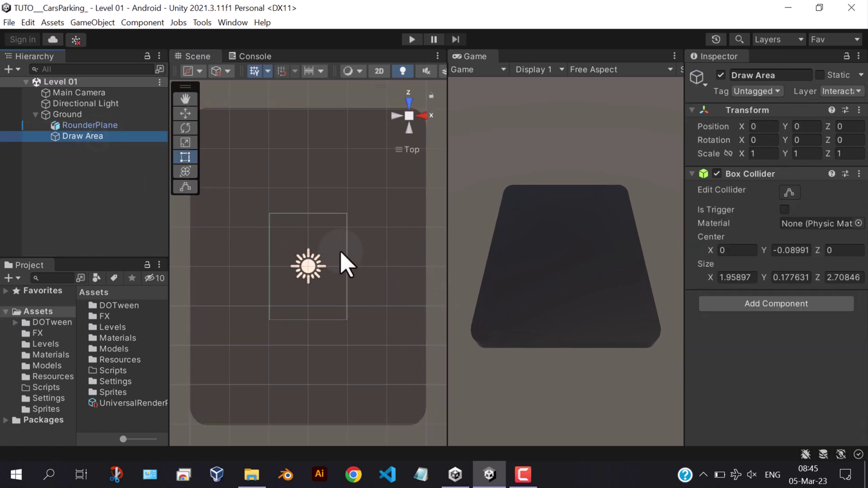
click(790, 193)
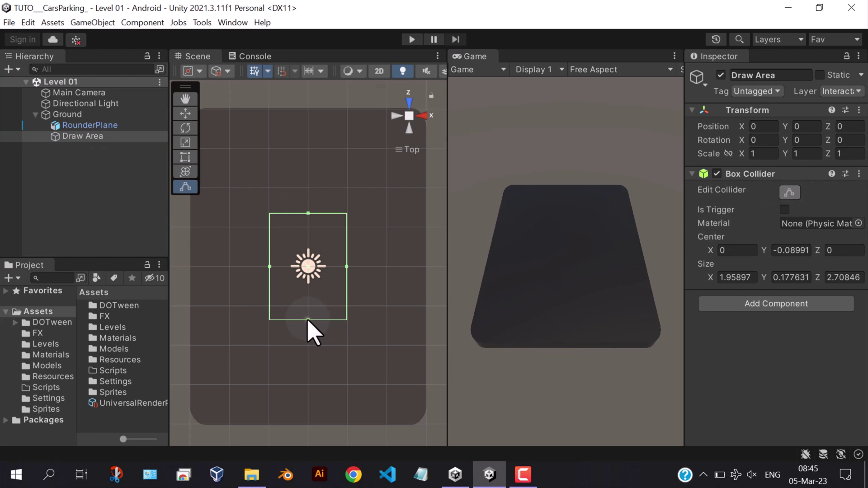
alt+shift+drag(308, 320, 328, 409)
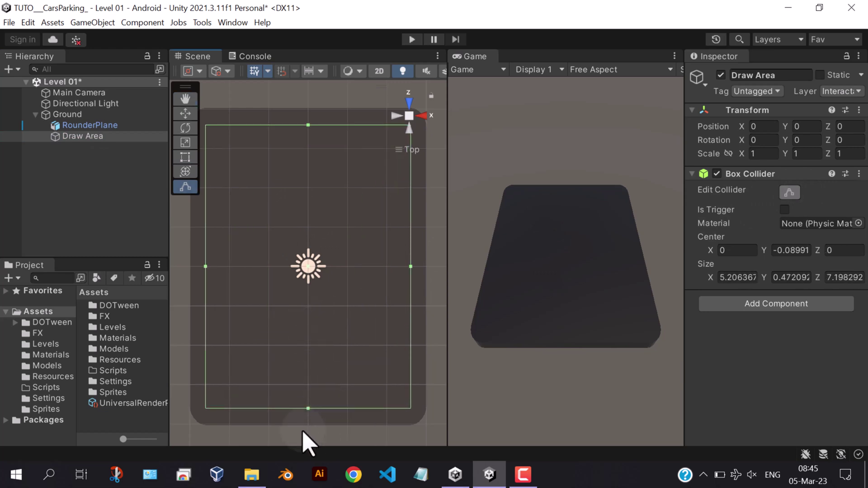
alt+drag(303, 440, 302, 391)
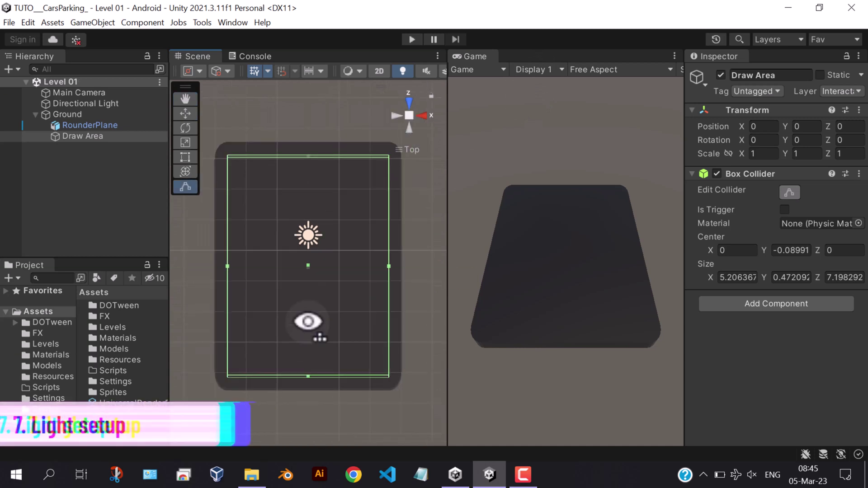
- Set Directional Light's position to 3.36 in X and 7.4 in Z, and its rotation to 127 in X and -44 in Y
click(94, 103)
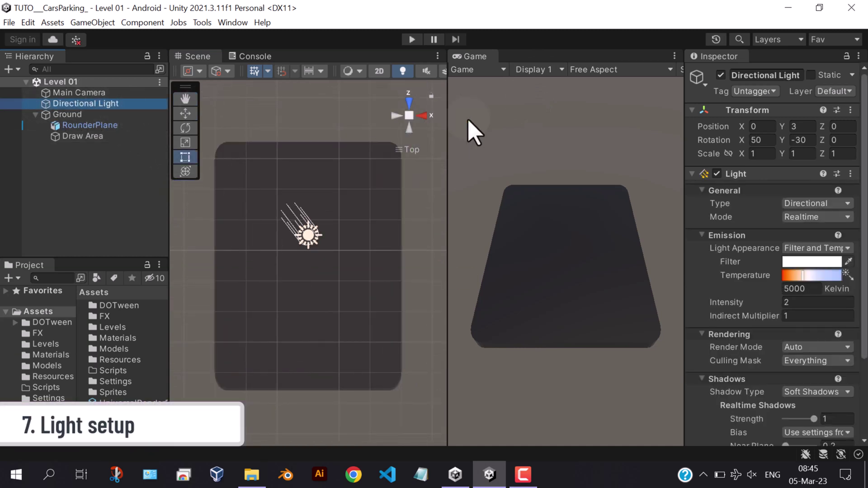
click(764, 127)
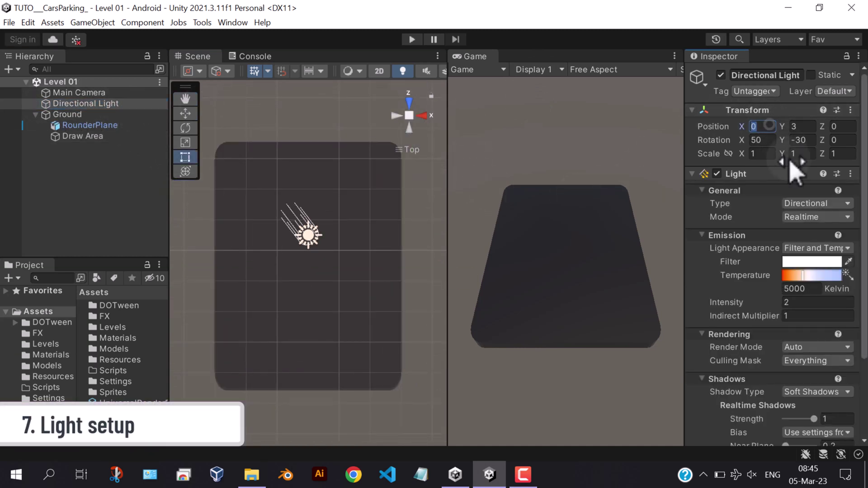
text(3.36)
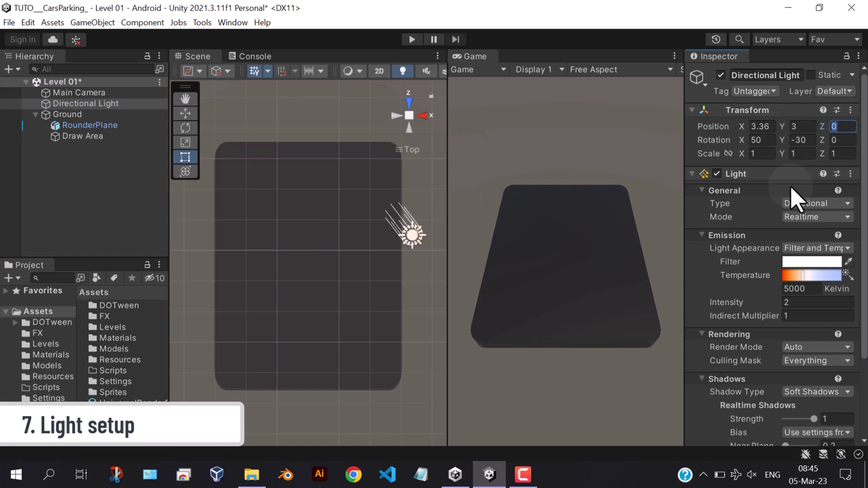
text(7.4)
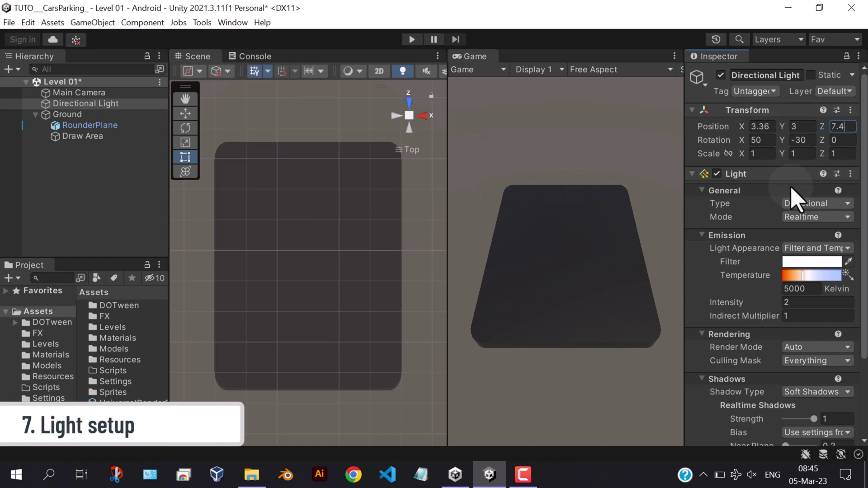
click(764, 140)
text(127)
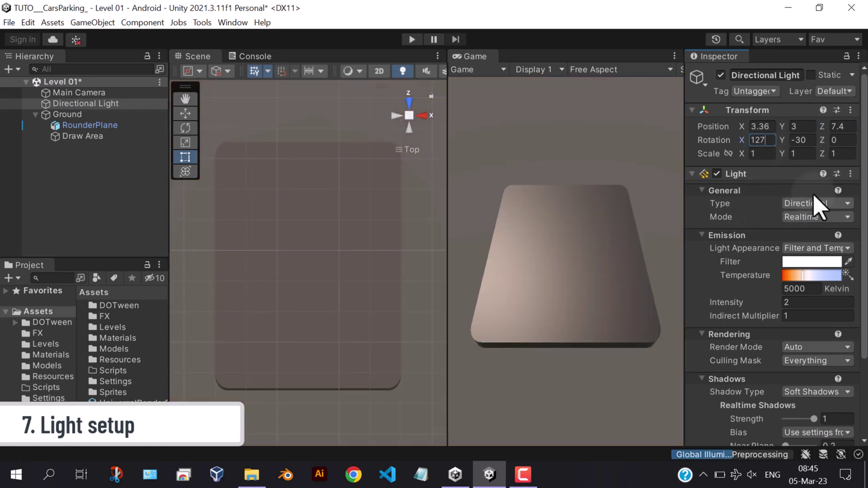
click(812, 140)
text(-44)
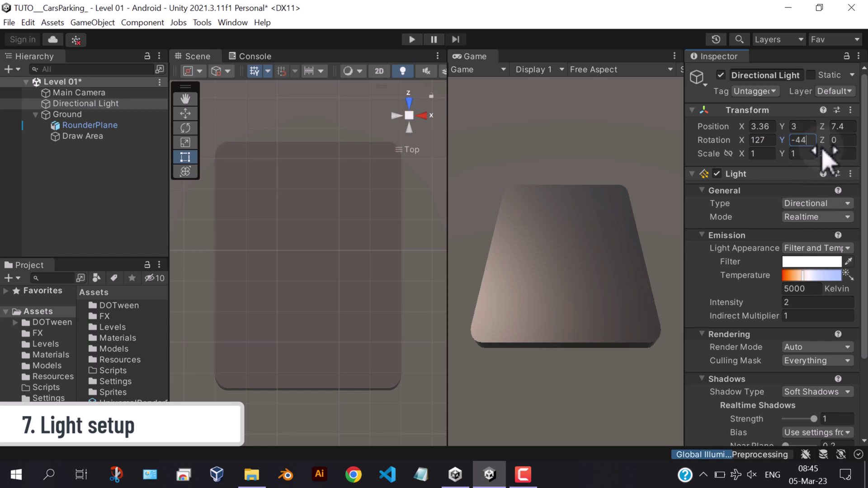
- Set the directional light's mode to Mixed, its light appearance to Color and its intensity to 3
click(810, 217)
click(812, 246)
click(820, 248)
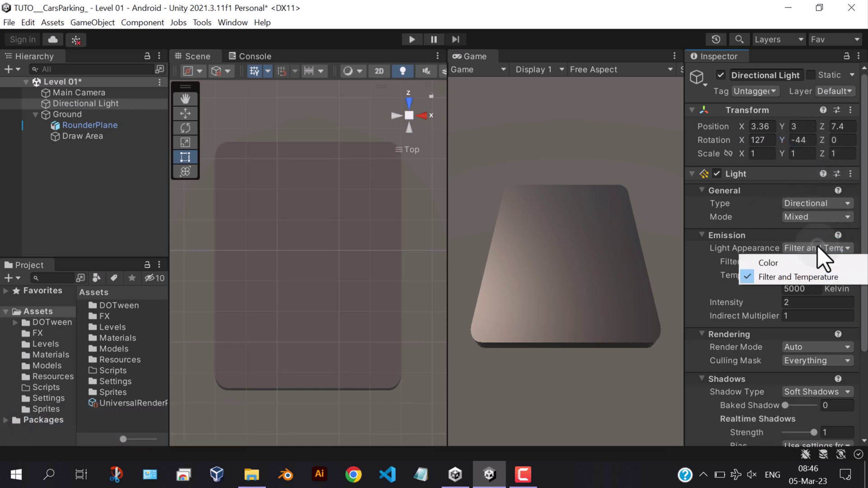
click(769, 262)
click(801, 275)
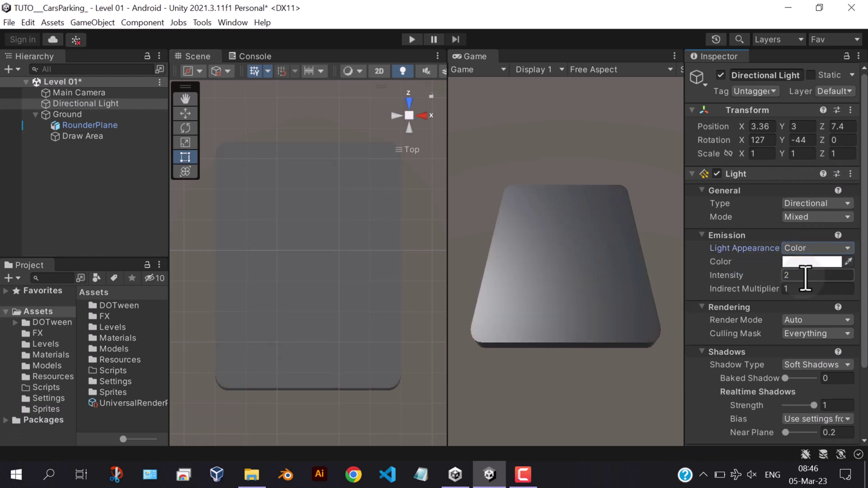
text(3)
- Set the light's realtime shadow strength to 0.33 and its shadow type to Hard Shadows, and save the scene
scroll(805, 278, down, 2)
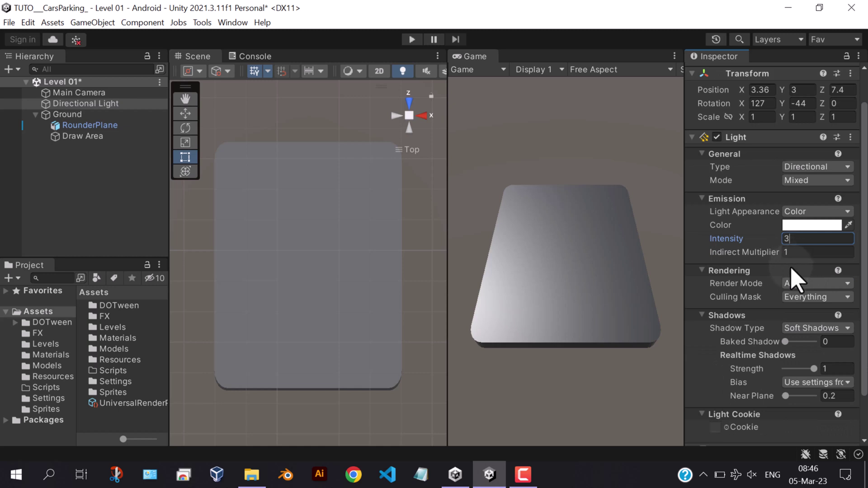
click(832, 368)
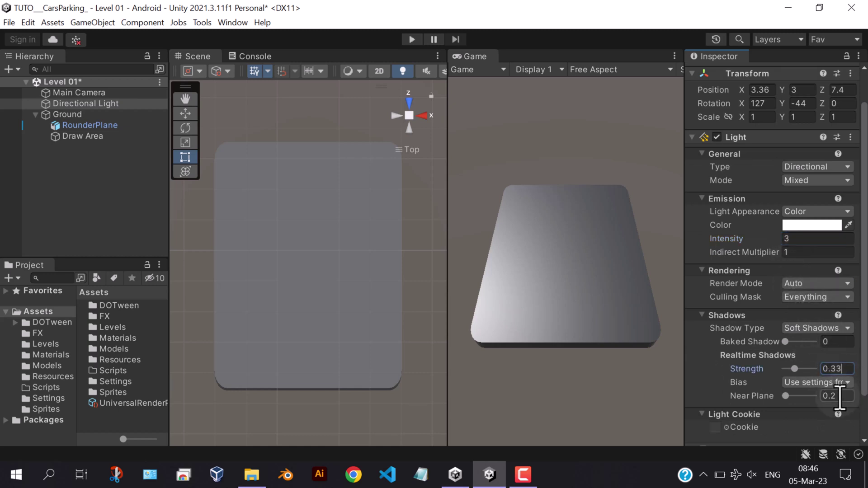
click(813, 328)
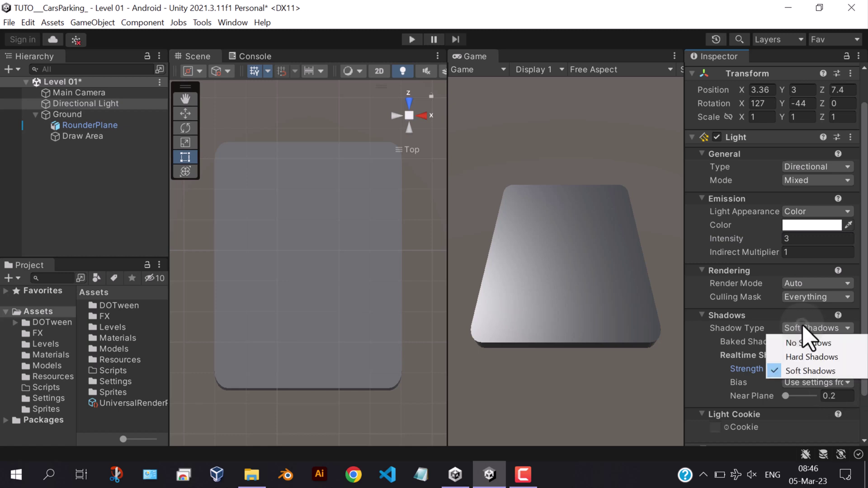
click(805, 357)
key(ctrl+s)
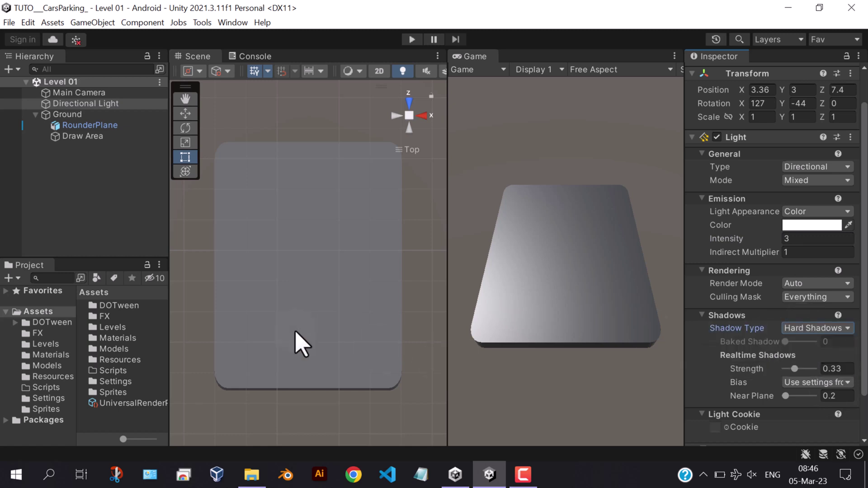
- Set the Ground material's smoothness to 0 and its metallic value to about 0.36
double_click(113, 337)
click(113, 305)
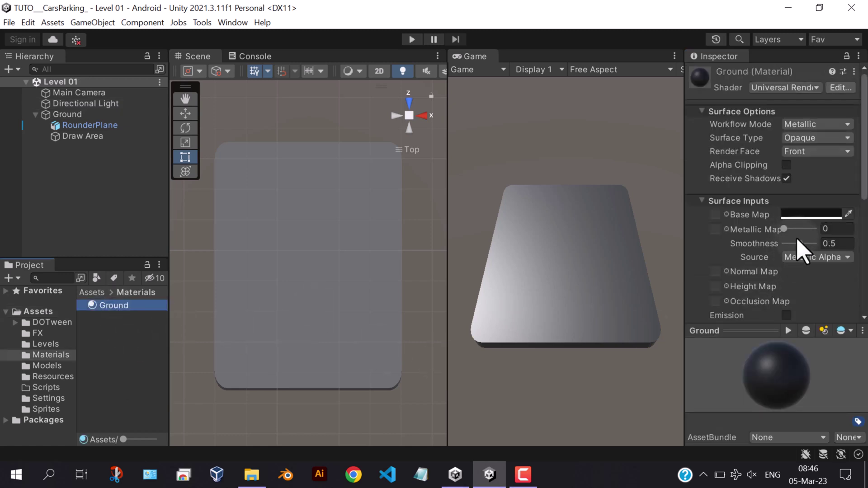
mouse_move(797, 243)
mouse_down()
mouse_move(784, 244)
mouse_move(790, 230)
mouse_move(805, 230)
mouse_move(797, 229)
mouse_up()
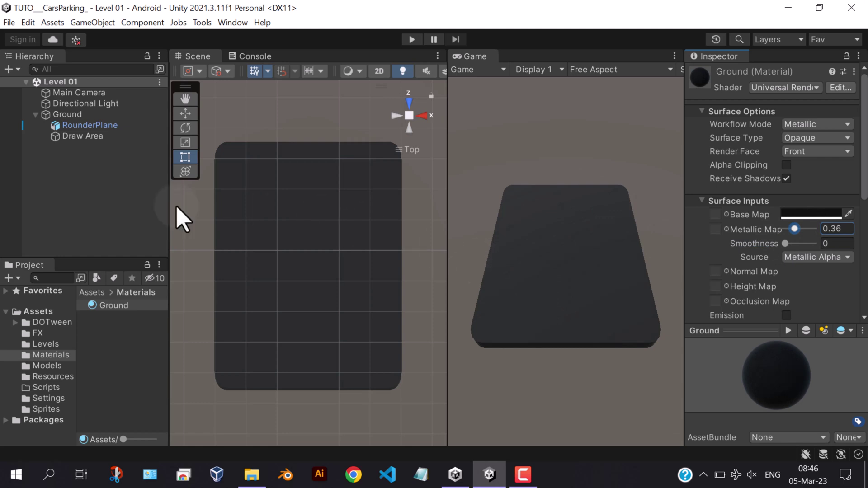
click(132, 217)
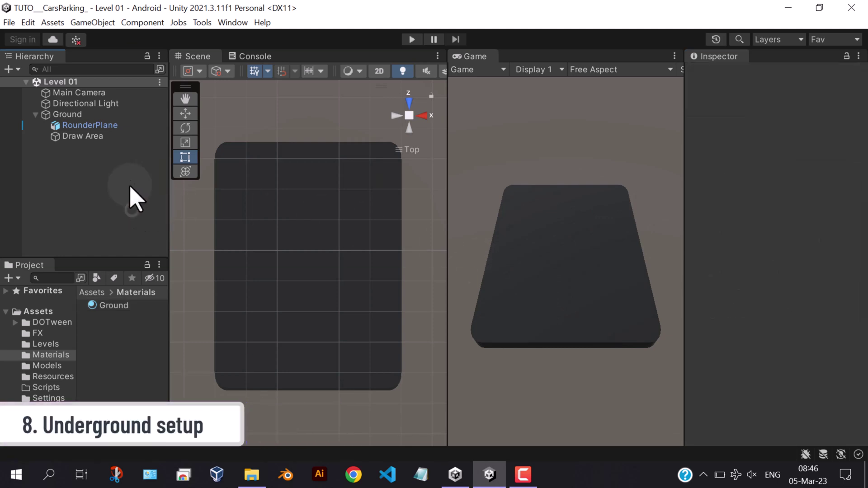
- Create a cube as a child of Ground and name it Underground
right_click(68, 116)
mouse_move(117, 225)
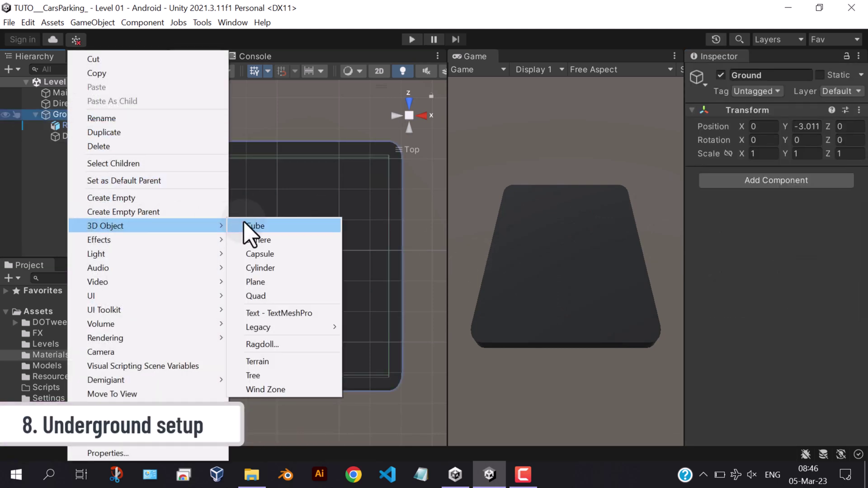
click(244, 224)
text(Underground)
key(Return)
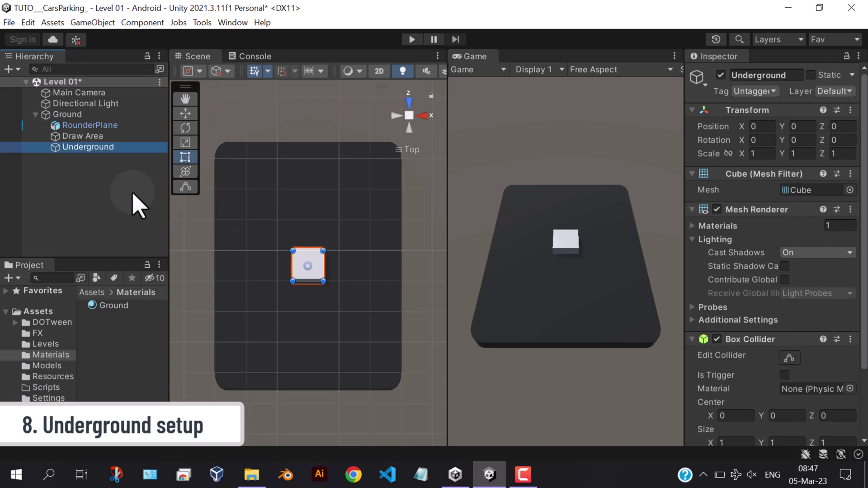
- Scale Underground to a flat slab about 52 wide and long and 0.28 thick, positioned just beneath the ground plane
click(409, 116)
scroll(368, 272, down, 3)
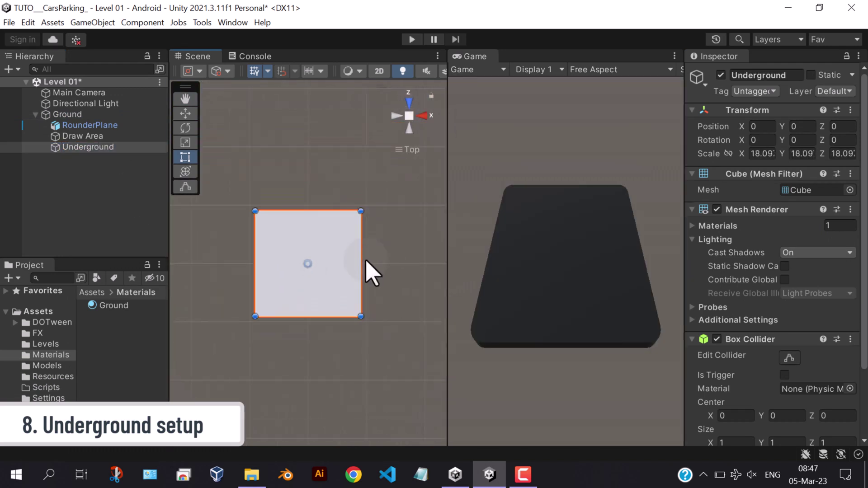
drag(368, 271, 407, 107)
click(397, 115)
drag(348, 116, 331, 282)
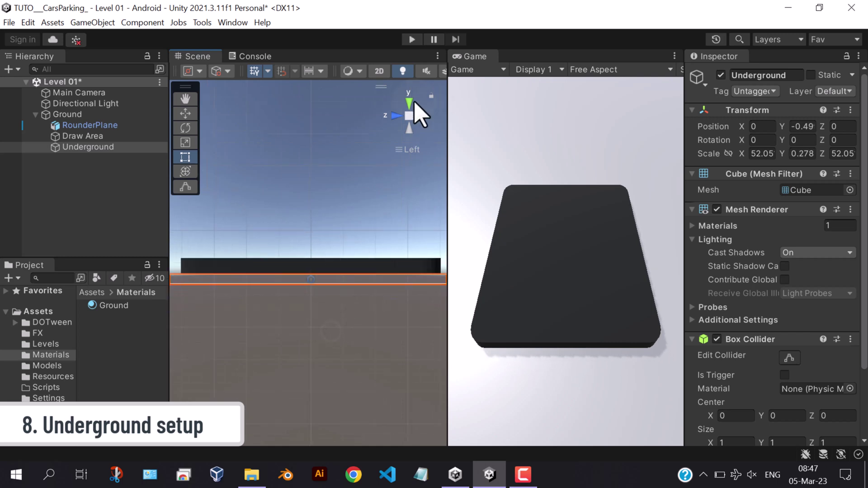
- Enlarge Underground uniformly from above to about 83.65 in X and Z and save the scene
click(409, 106)
scroll(367, 270, down, 2)
scroll(367, 261, down, 1)
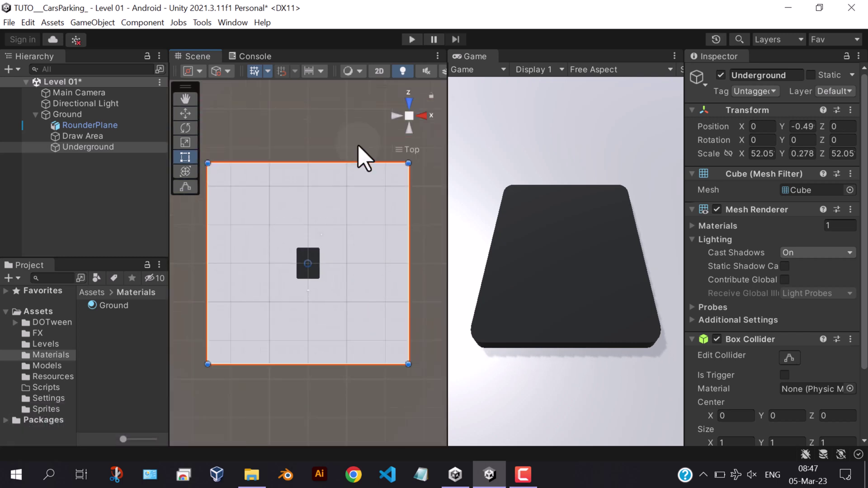
alt+shift+drag(354, 161, 358, 100)
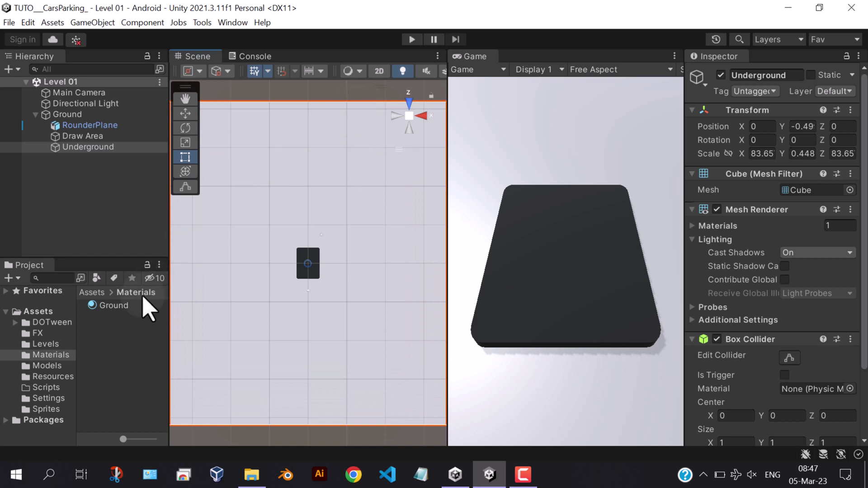
- Create a new material named Underground in the Materials folder
click(116, 333)
right_click(116, 334)
mouse_move(181, 143)
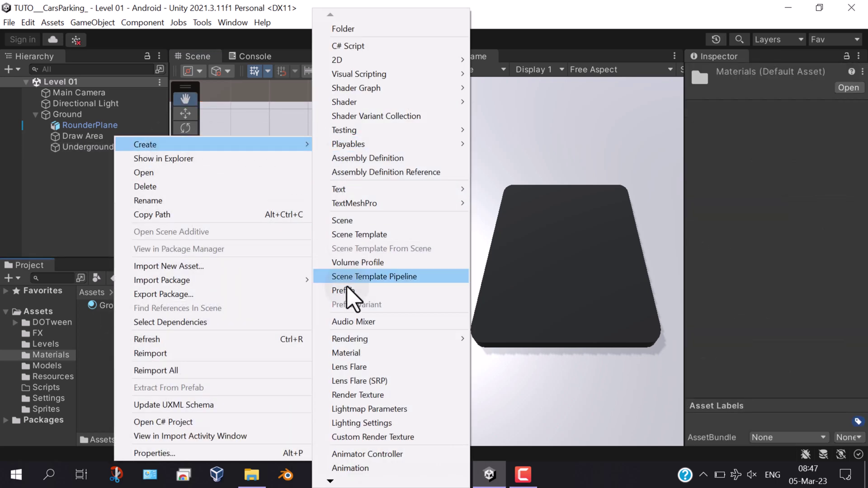
click(349, 354)
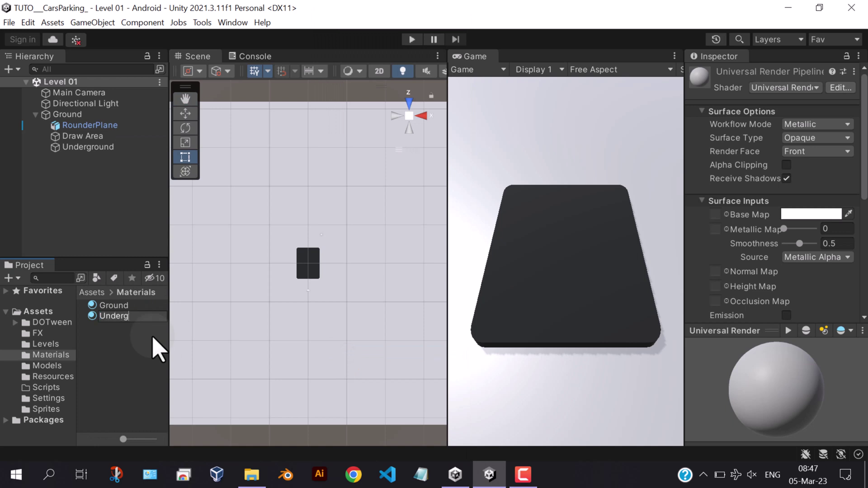
text(Underground)
key(Return)
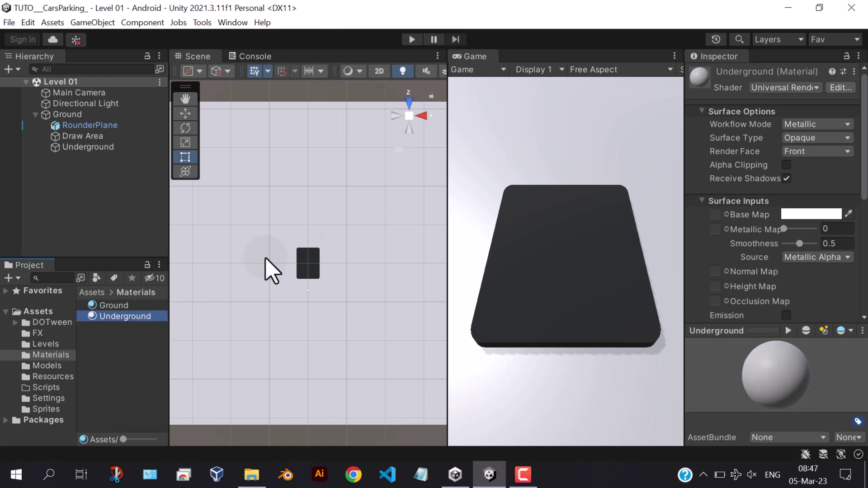
- Set the Underground material's base map colour to a dark grey
scroll(794, 226, down, 2)
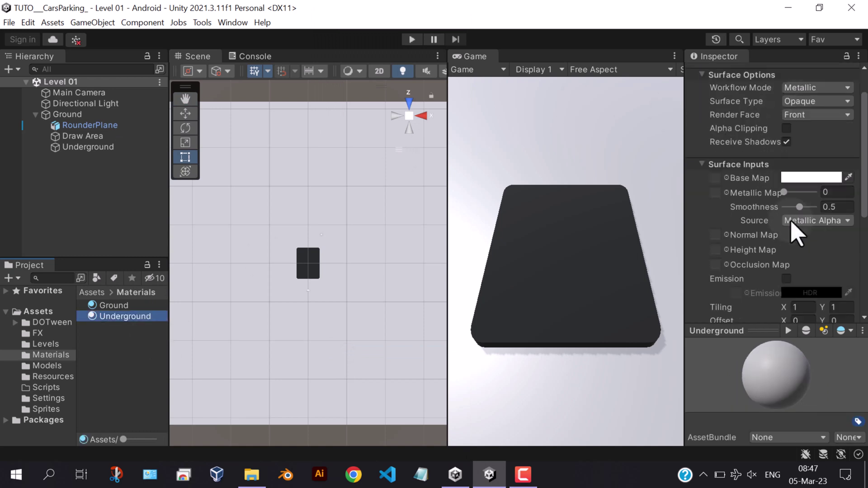
click(812, 177)
click(751, 251)
key(Return)
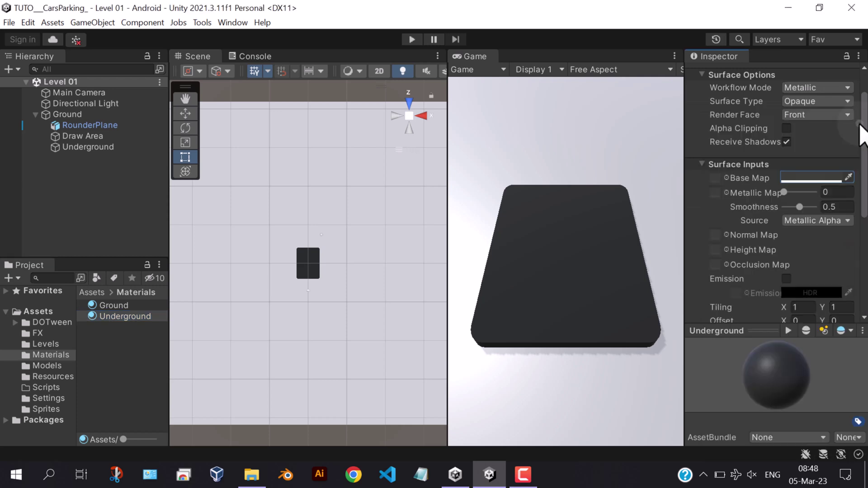
- Apply the Underground material to the Underground object and lower the material's smoothness to 0
drag(144, 330, 90, 148)
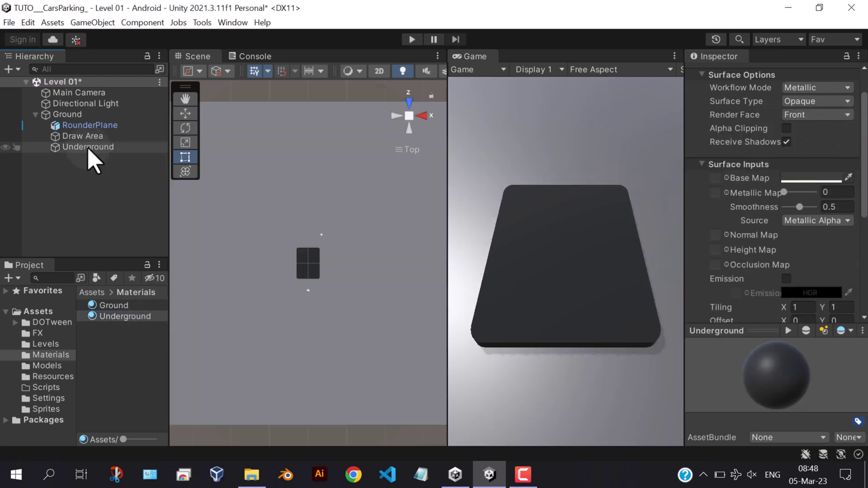
drag(798, 210, 771, 213)
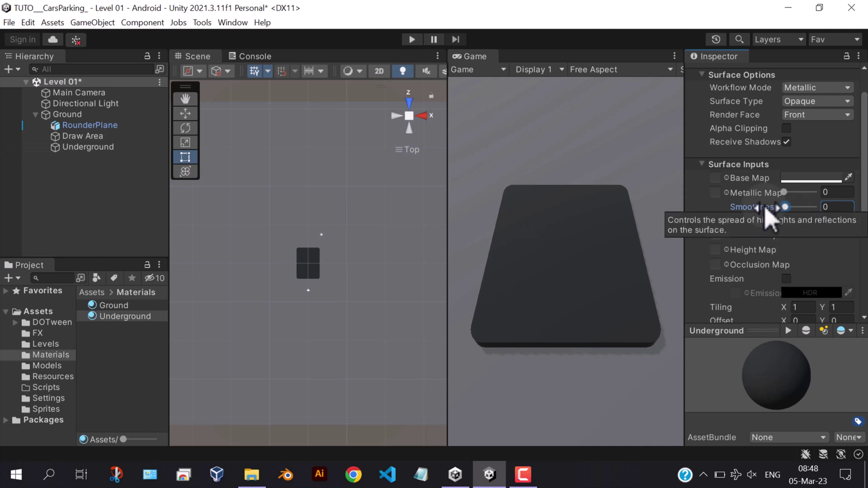
- Assign the prototype_grid texture from the Sprites folder to the Underground material's base map
scroll(804, 253, down, 3)
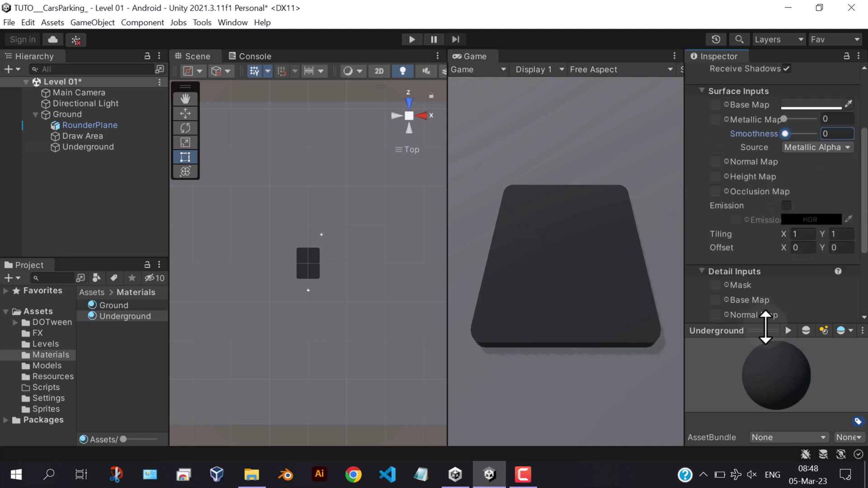
scroll(754, 237, up, 5)
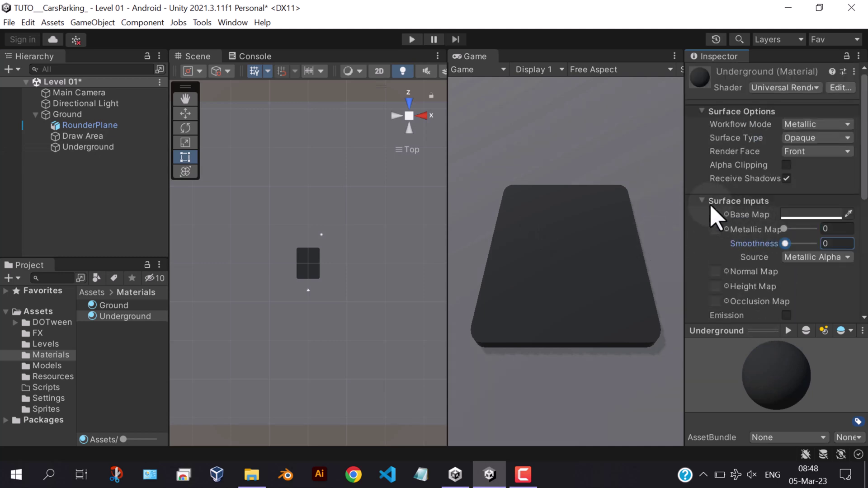
click(46, 410)
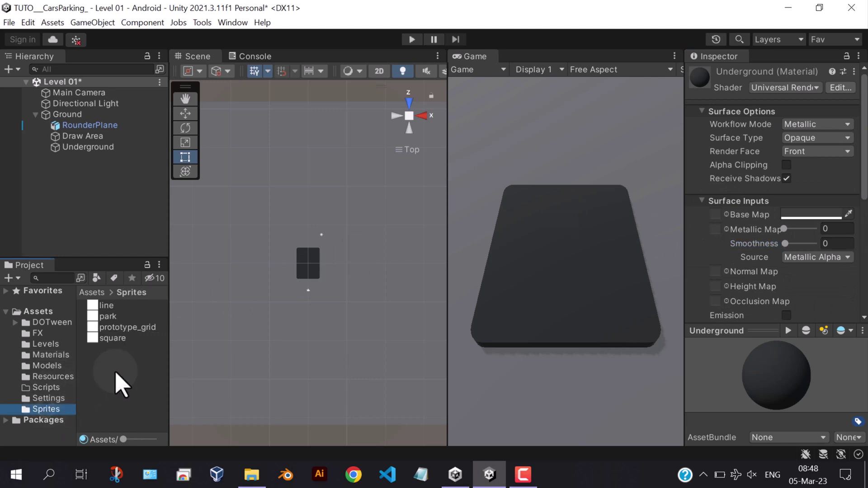
drag(118, 329, 715, 214)
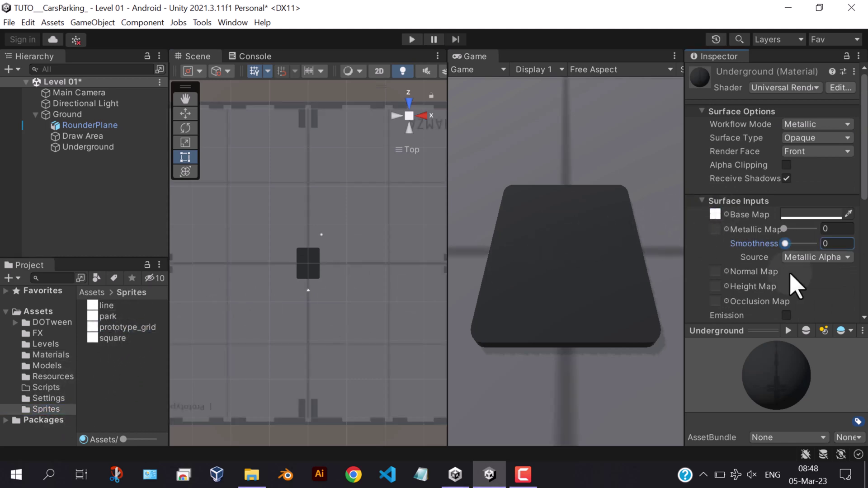
- Try a tiling of 16 in both X and Y for the Underground material
scroll(809, 267, down, 5)
text(6)
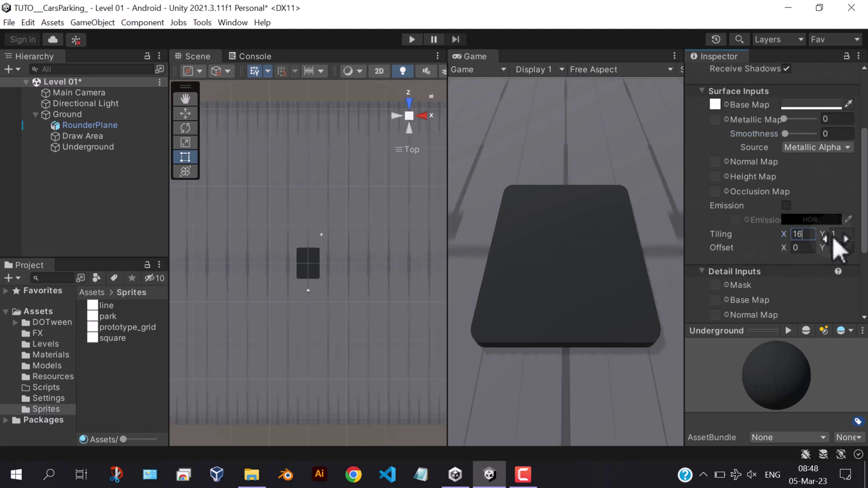
text(16)
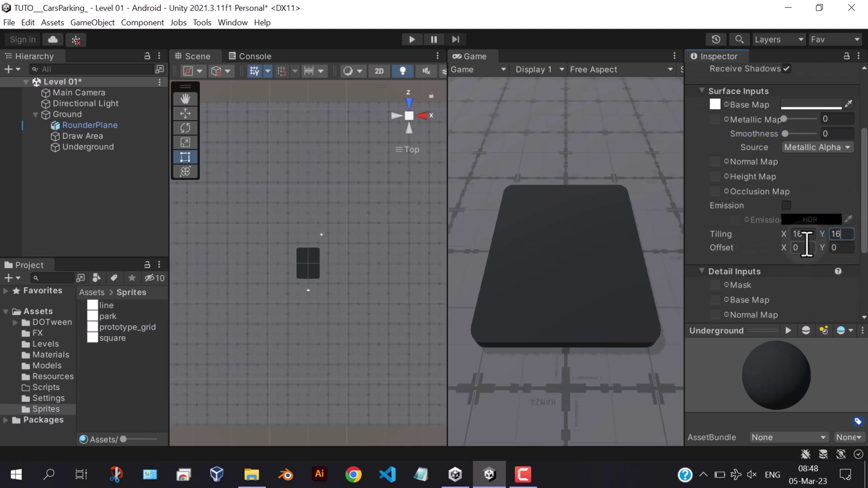
- Set the Underground material's tiling to 20 in both X and Y and save the scene
text(20)
click(844, 235)
text(20)
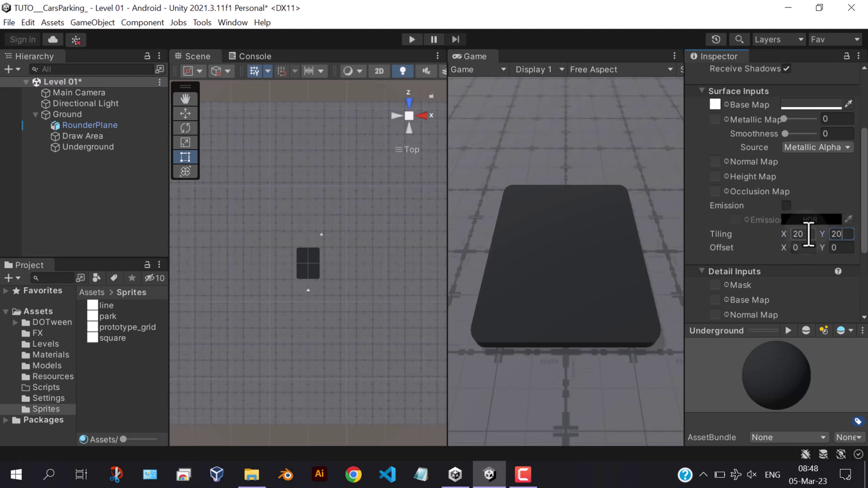
key(ctrl+s)
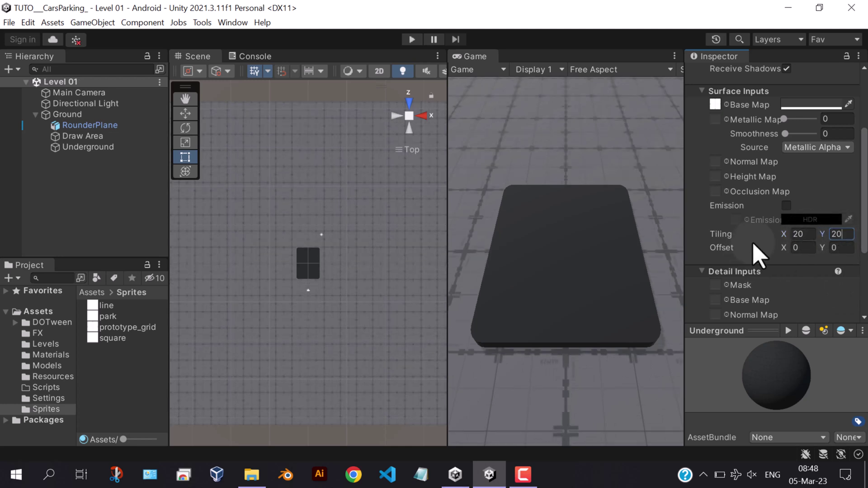
- Darken the Underground material's base map colour to a near-black grey, hex 272727
click(812, 105)
drag(763, 221, 745, 238)
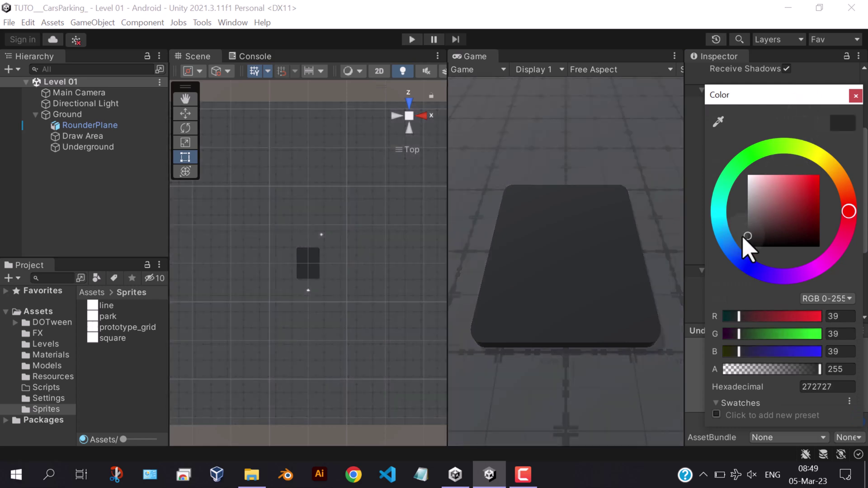
click(855, 96)
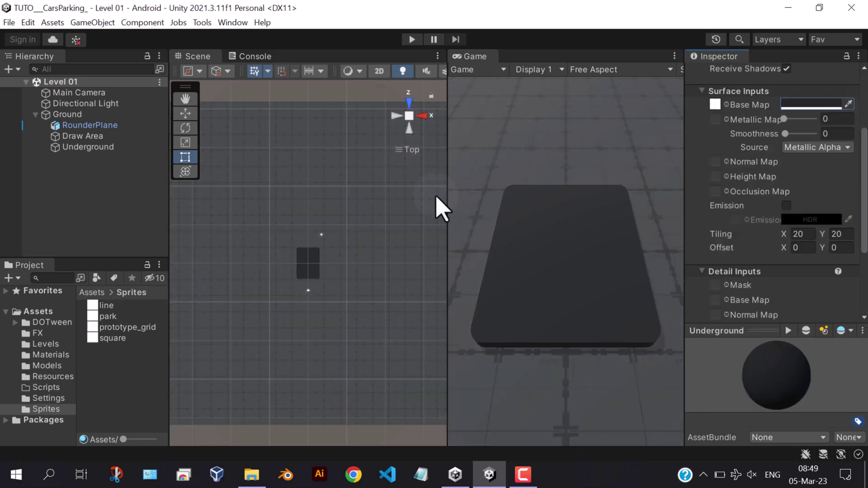